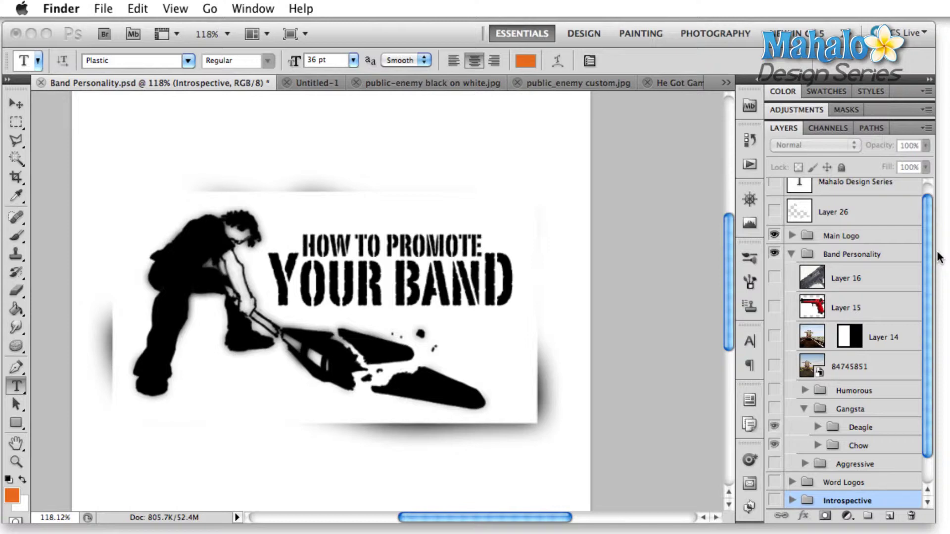
Step: Quick Look the aerosmith, badreligion and blackflag logos, then return to Photoshop
{"action": "key", "text": "space"}
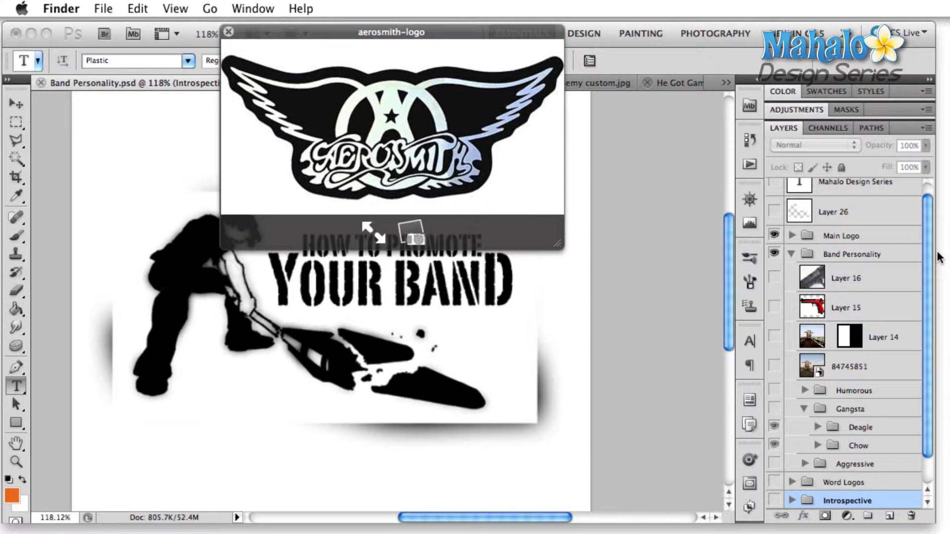
{"action": "key", "text": "Down"}
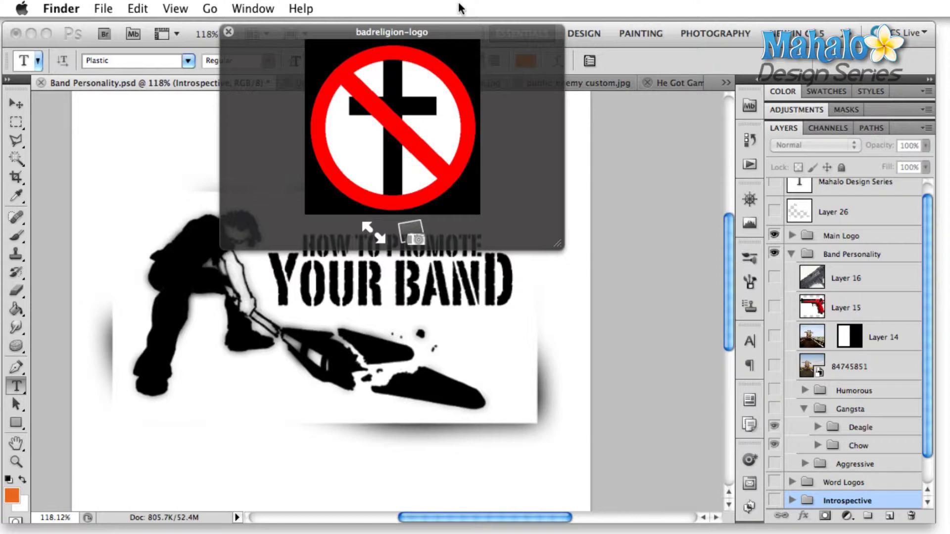
{"action": "key", "text": "Right"}
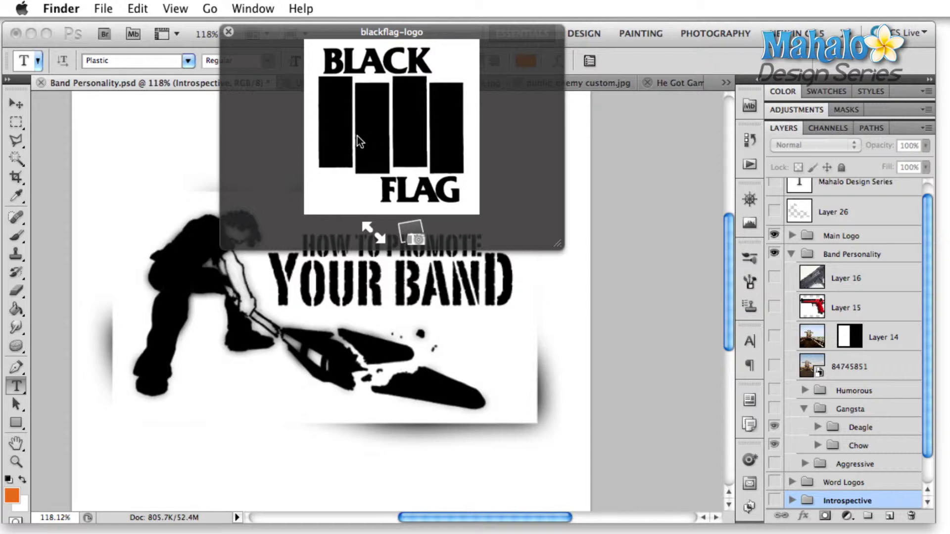
{"action": "left_click", "coordinate": [729, 115]}
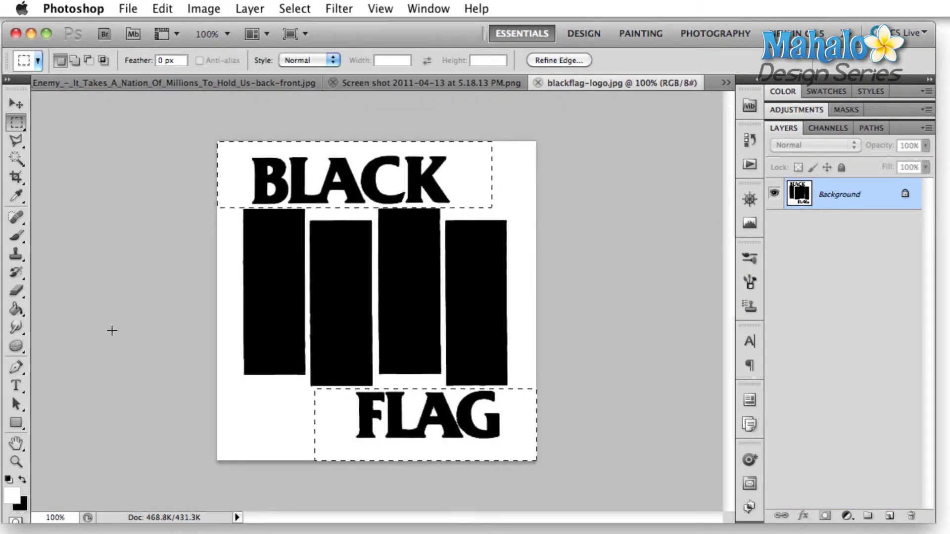
Step: Fill the selected BLACK and FLAG words with white, deselect, then preview deadkennedys-logo
{"action": "key", "text": "shift"}
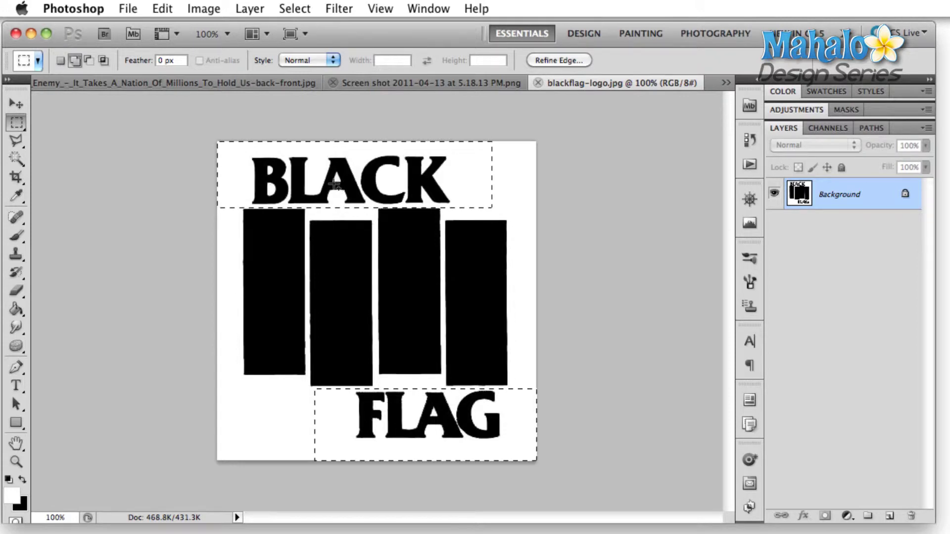
{"action": "right_click", "coordinate": [431, 172]}
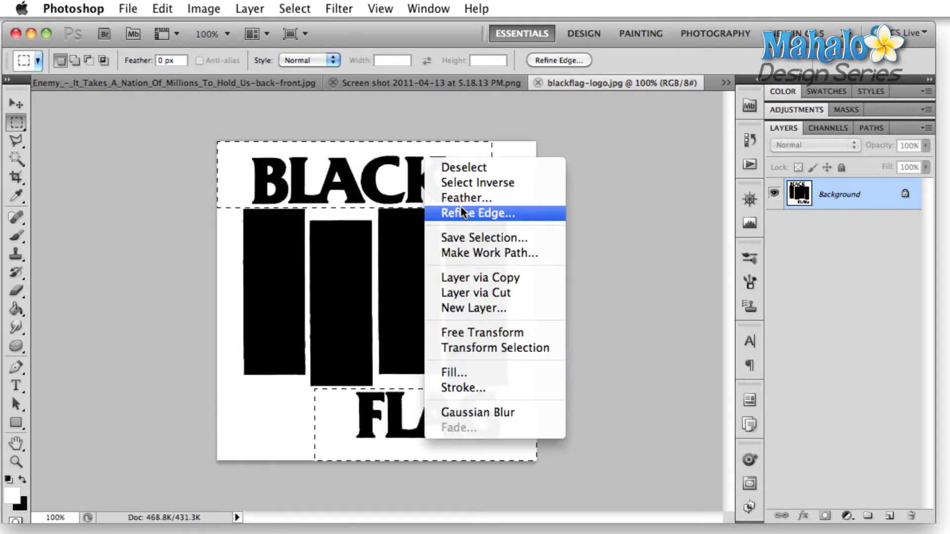
{"action": "left_click", "coordinate": [483, 372]}
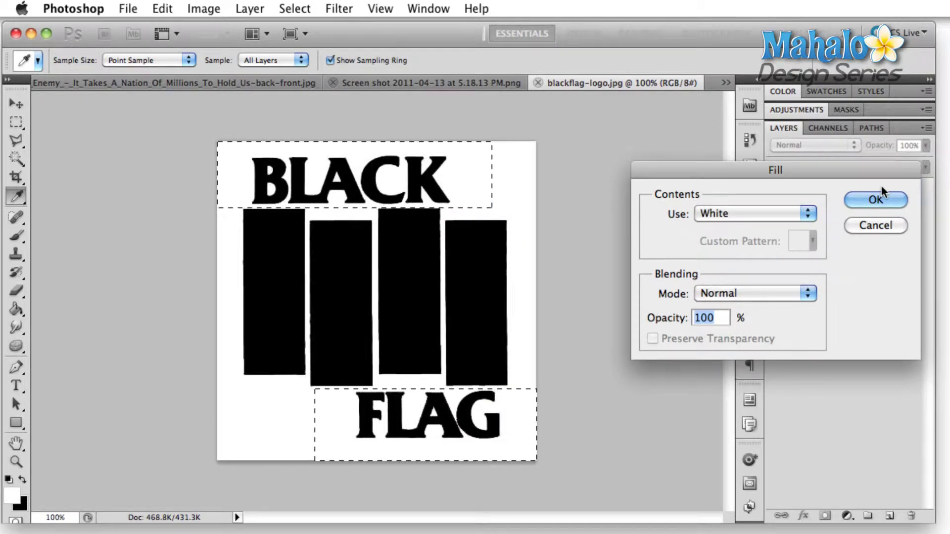
{"action": "left_click", "coordinate": [878, 199]}
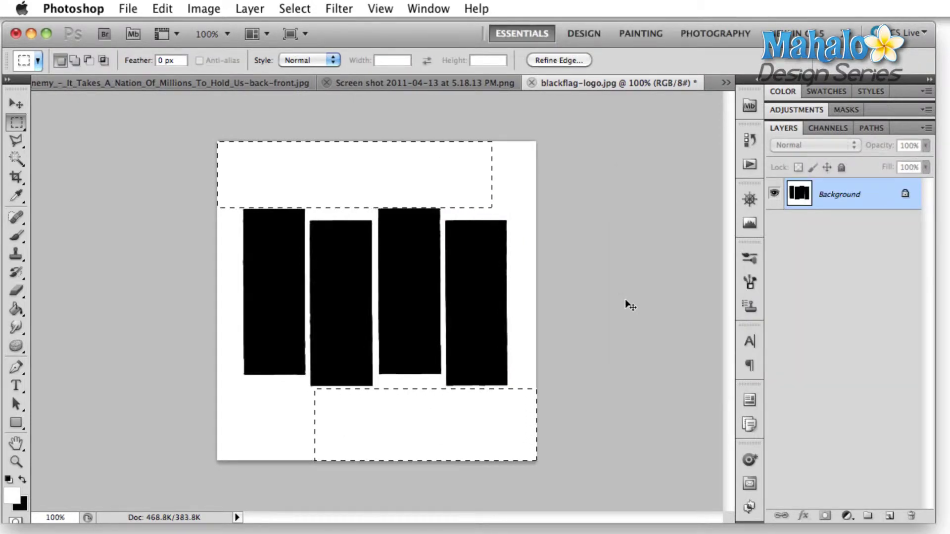
{"action": "key", "text": "super+d"}
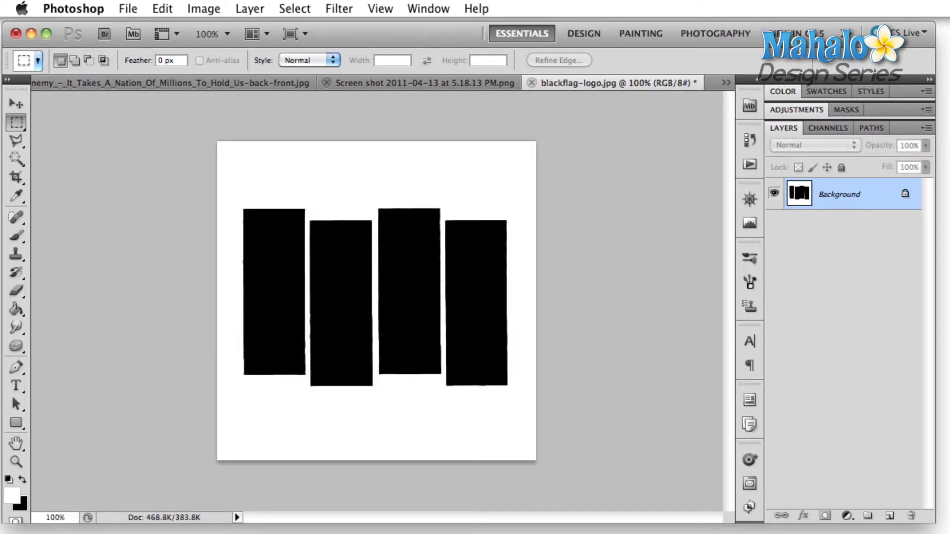
{"action": "key", "text": "space"}
{"action": "key", "text": "Down"}
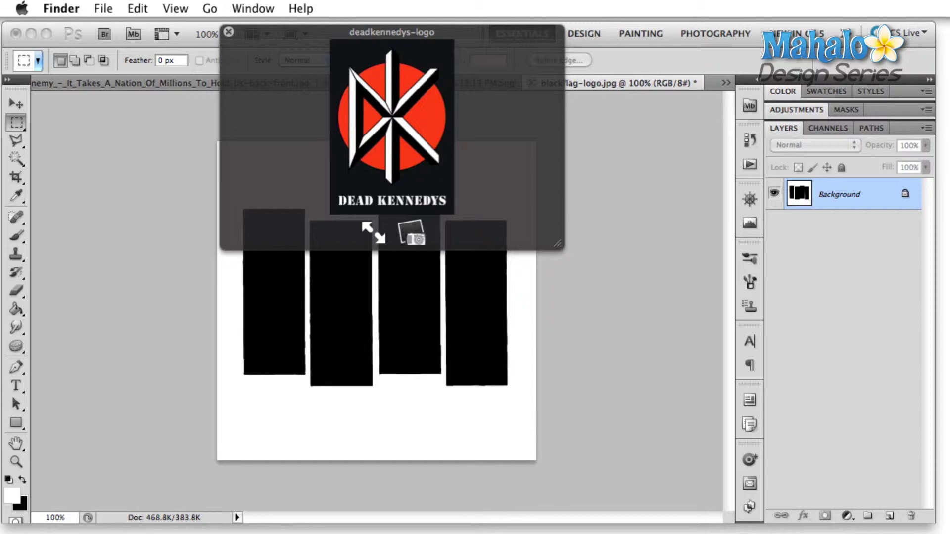
Step: Preview ELP-logo and drag the file into Photoshop as a new document
{"action": "key", "text": "Down"}
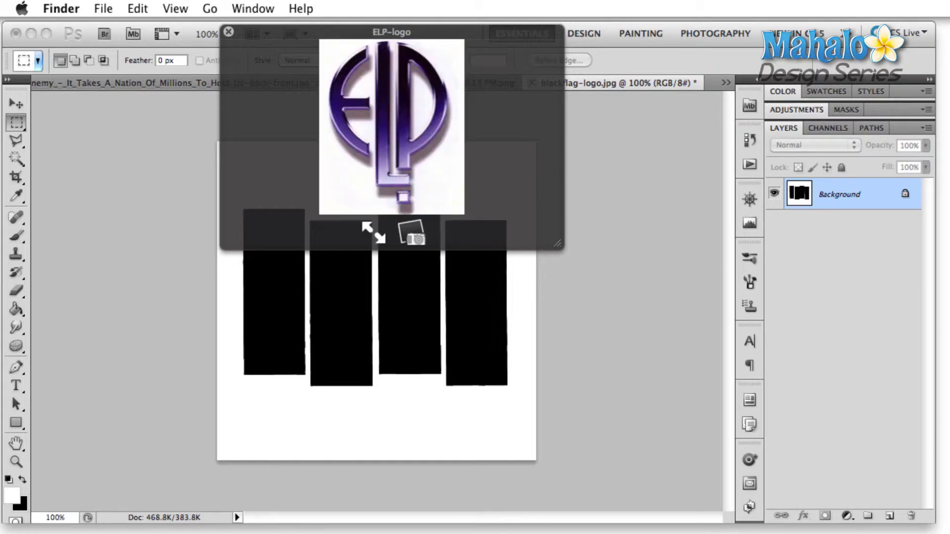
{"action": "left_click_drag", "start_coordinate": [878, 162], "coordinate": [718, 80]}
{"action": "left_click_drag", "start_coordinate": [742, 111], "coordinate": [708, 81]}
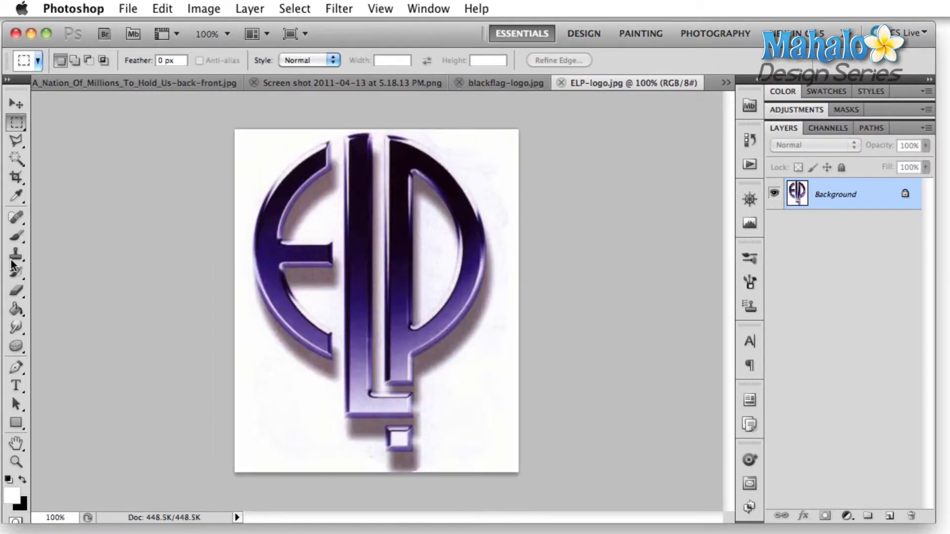
Step: Draw a white circle over the ELP logo, nudge it left, and hide Shape 1
{"action": "mouse_move", "coordinate": [15, 423]}
{"action": "left_mouse_down"}
{"action": "mouse_move", "coordinate": [60, 422]}
{"action": "mouse_move", "coordinate": [74, 451]}
{"action": "left_mouse_up"}
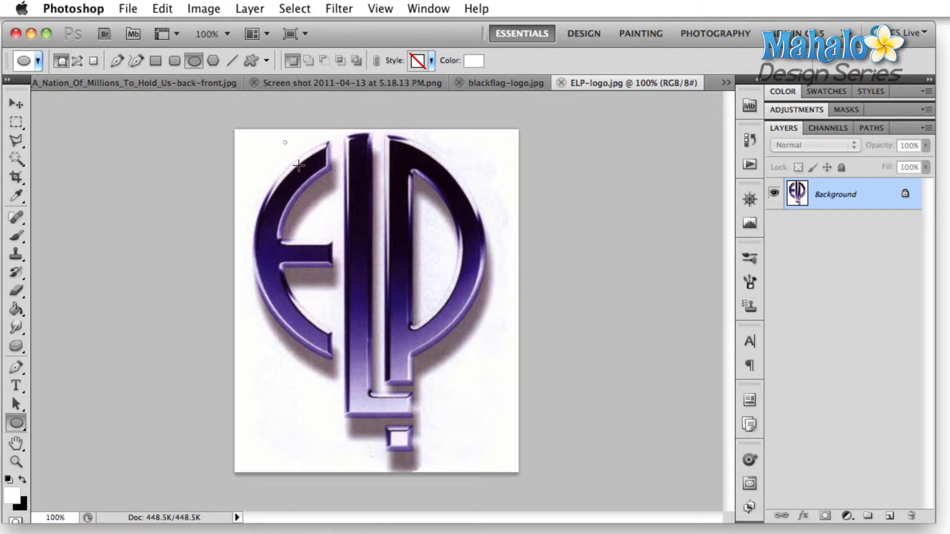
{"action": "left_click_drag", "start_coordinate": [287, 141], "coordinate": [513, 366]}
{"action": "key", "text": "v"}
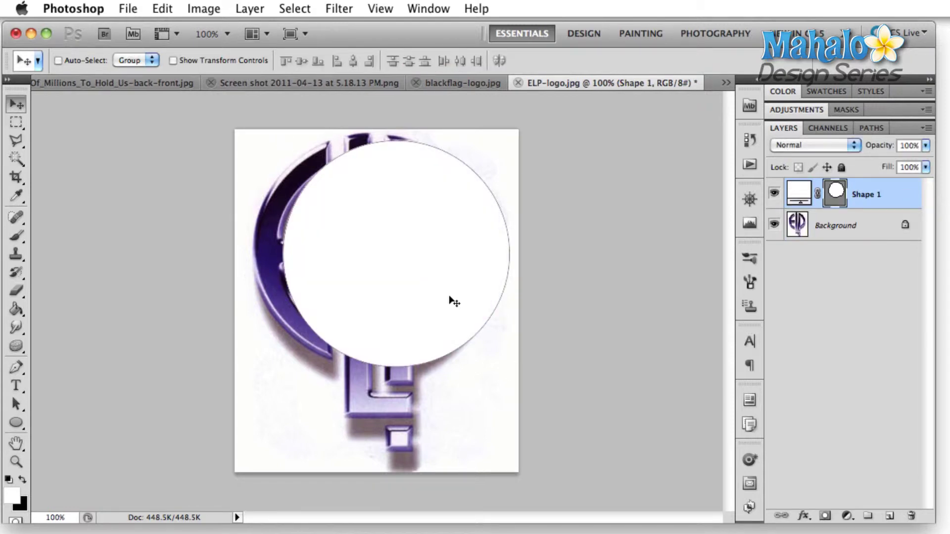
{"action": "left_click_drag", "start_coordinate": [455, 303], "coordinate": [421, 303]}
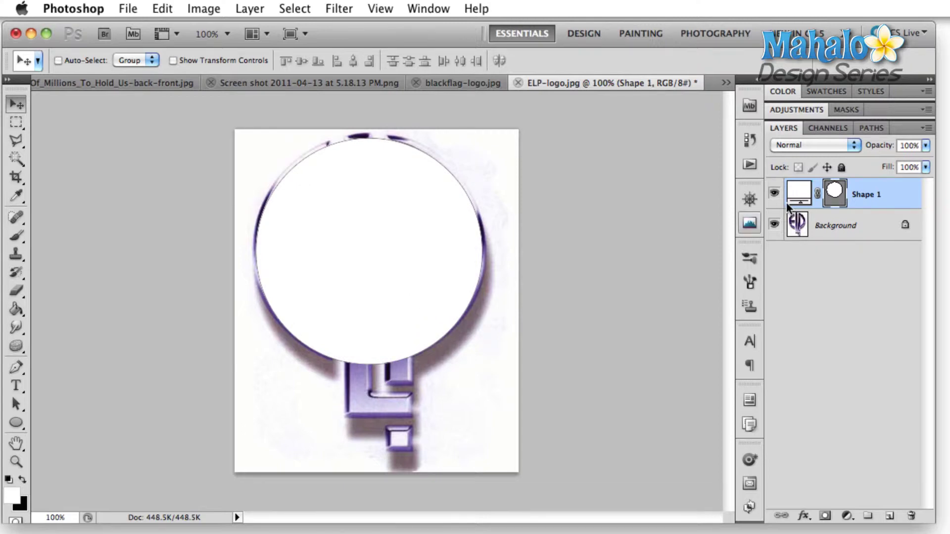
{"action": "left_click", "coordinate": [774, 225]}
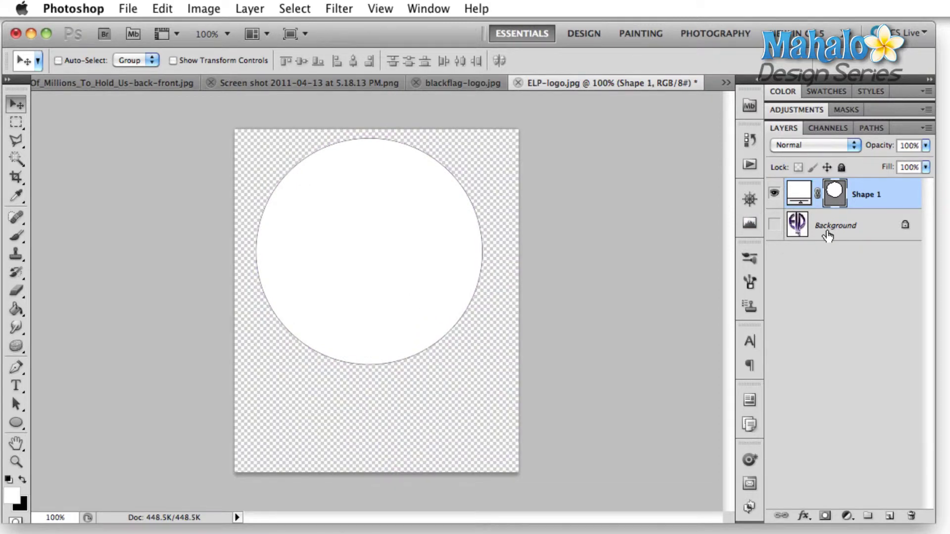
{"action": "left_click", "coordinate": [775, 225]}
{"action": "left_click", "coordinate": [774, 194]}
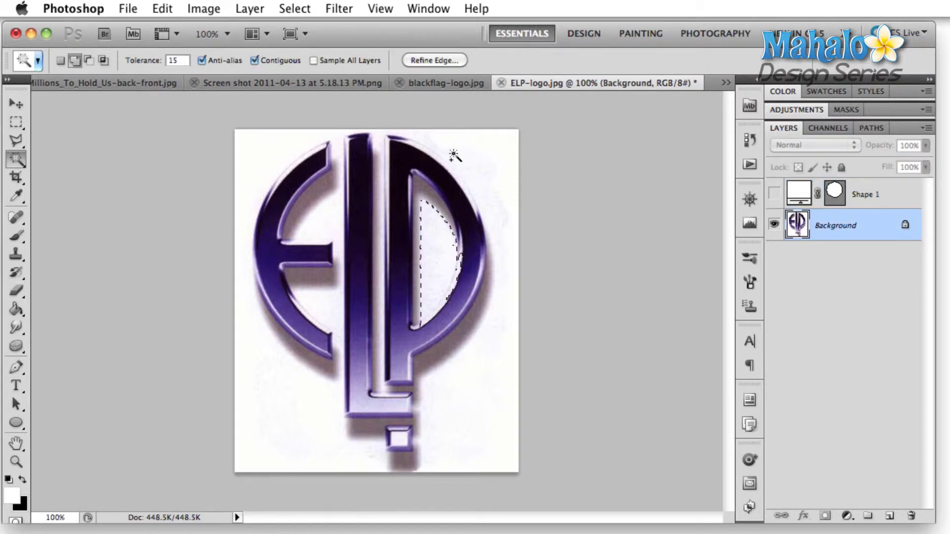
Step: Magic Wand-select the white background and the grey shadows inside the ELP logo's E
{"action": "left_click", "coordinate": [454, 156], "text": "shift"}
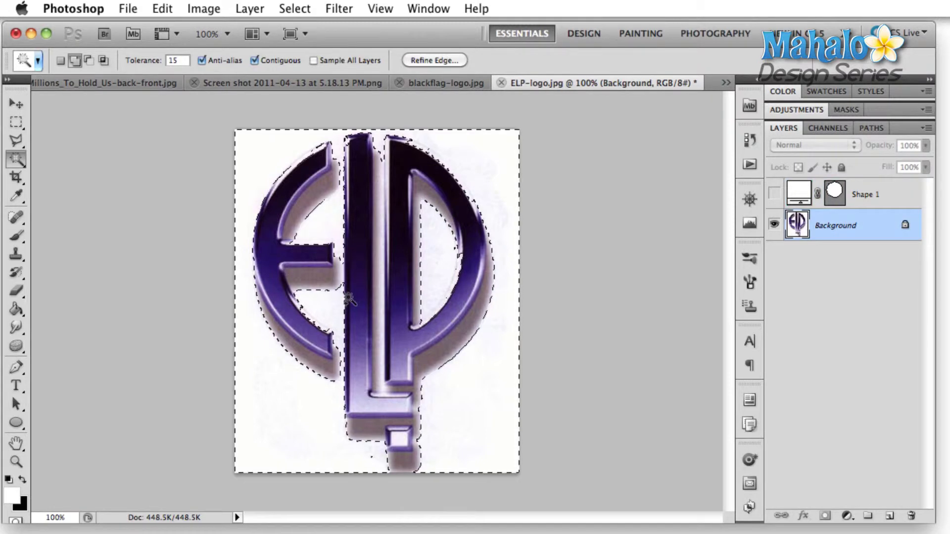
{"action": "left_click", "coordinate": [310, 197], "text": "shift"}
{"action": "left_click", "coordinate": [309, 278], "text": "shift"}
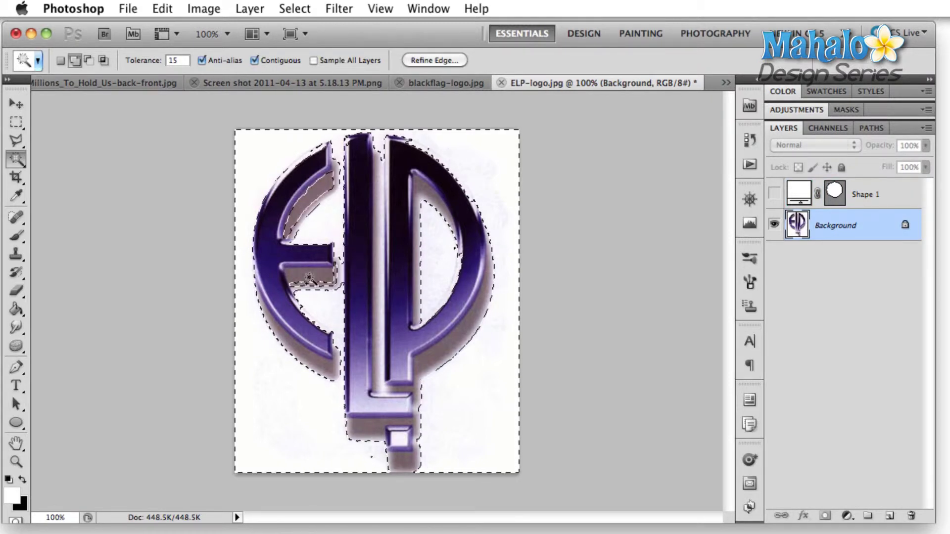
{"action": "left_click", "coordinate": [322, 200], "text": "shift"}
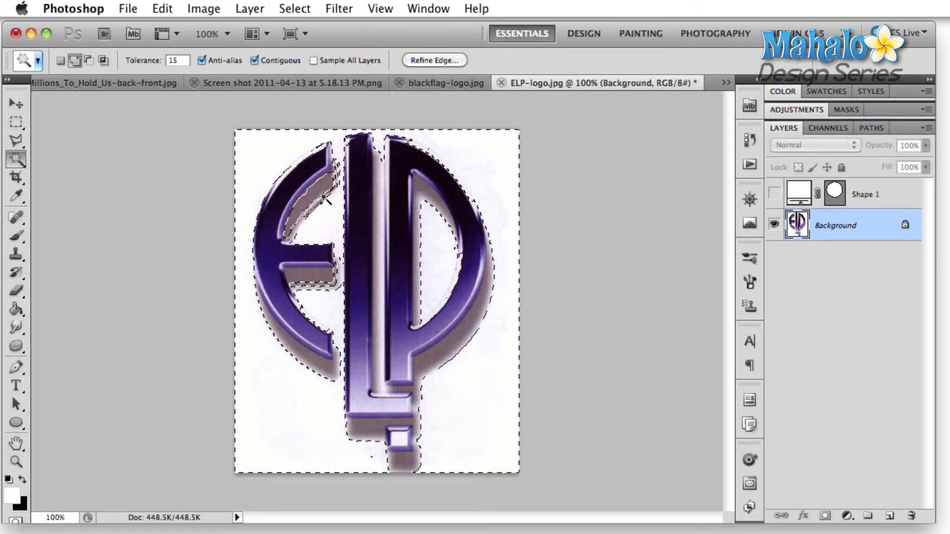
{"action": "left_click", "coordinate": [307, 213], "text": "shift"}
{"action": "key", "text": "super+z"}
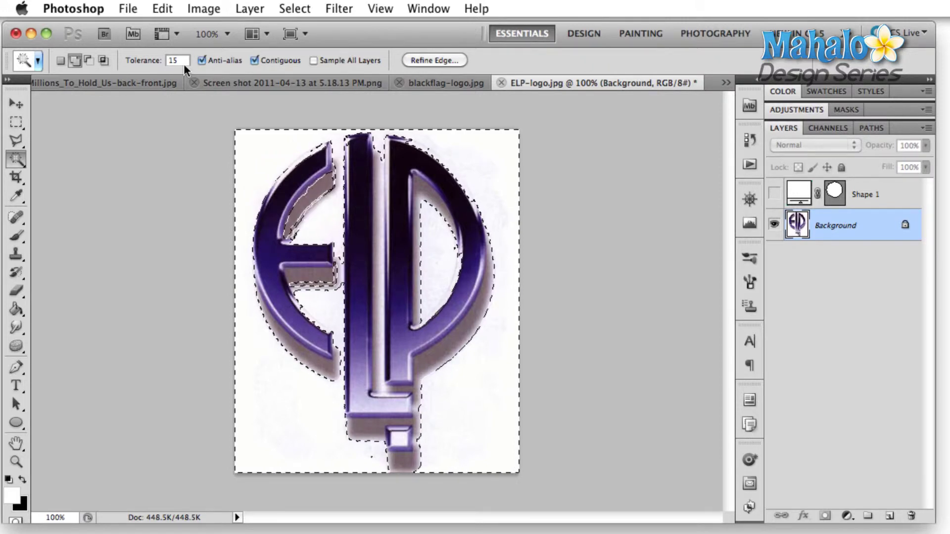
{"action": "left_click", "coordinate": [184, 64]}
{"action": "type", "text": "35"}
Step: Invert the selection, fill the ELP letters with solid black, and deselect
{"action": "key", "text": "ctrl+shift+i"}
{"action": "key", "text": "m"}
{"action": "right_click", "coordinate": [478, 255]}
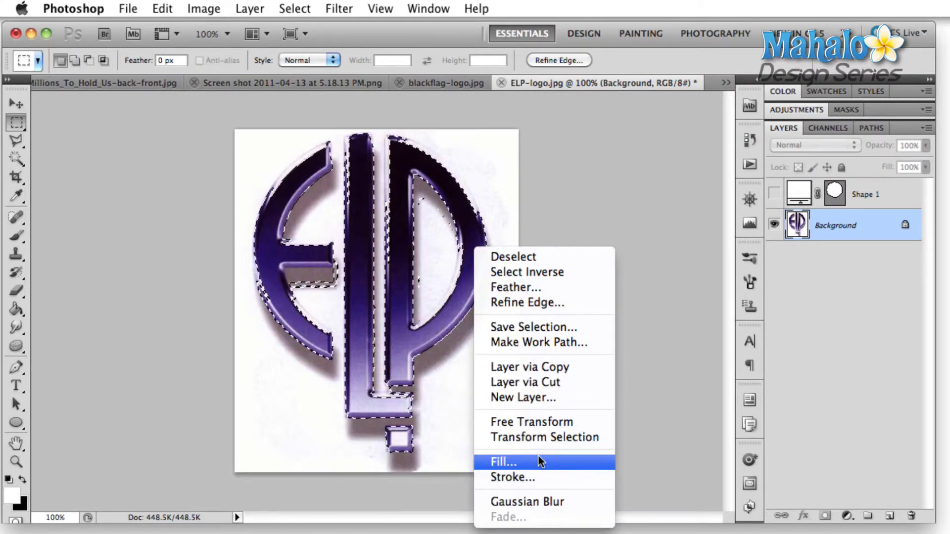
{"action": "left_click", "coordinate": [538, 455]}
{"action": "left_click", "coordinate": [749, 214]}
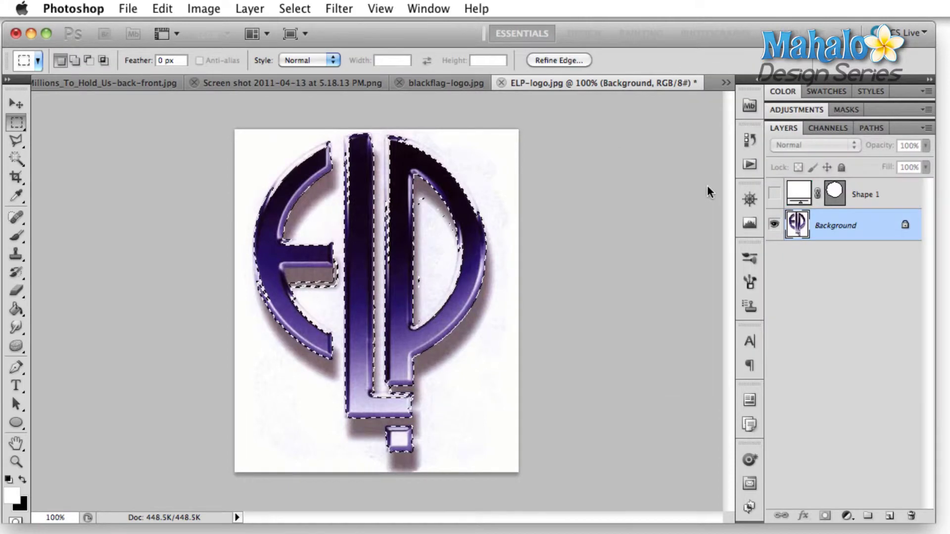
{"action": "key", "text": "Return"}
{"action": "left_click", "coordinate": [577, 359]}
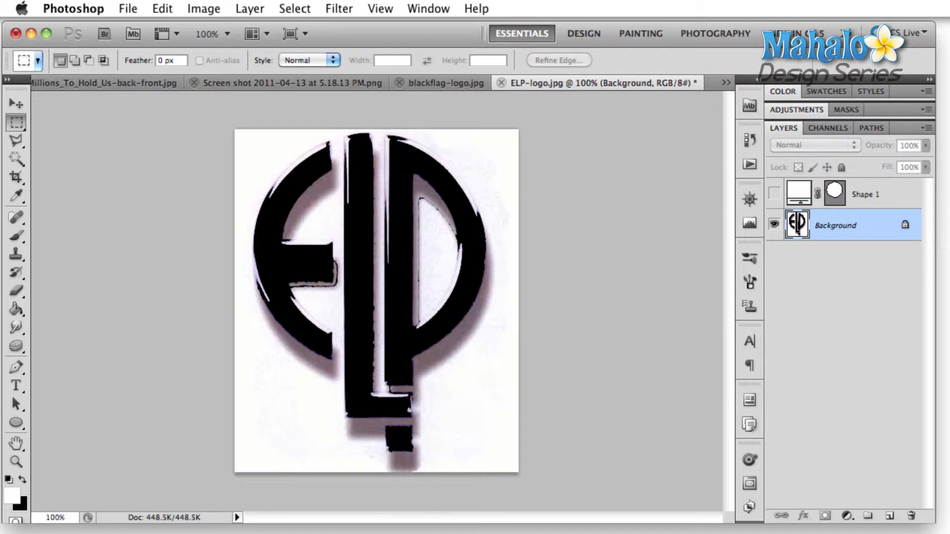
{"action": "key", "text": "space"}
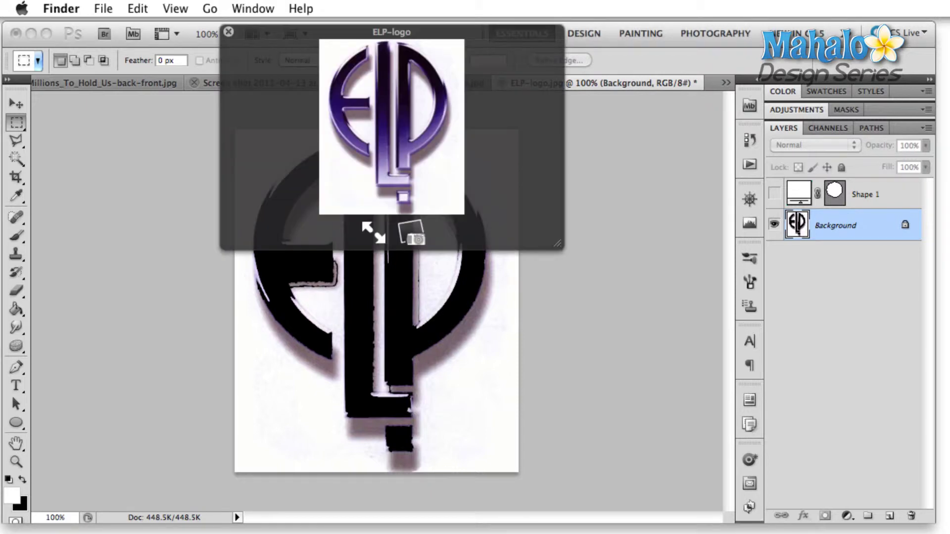
Step: Enlarge the ELP preview, then step through grateful-logo, gunsnroses-logo and him-heartagram
{"action": "left_click_drag", "start_coordinate": [561, 247], "coordinate": [715, 431]}
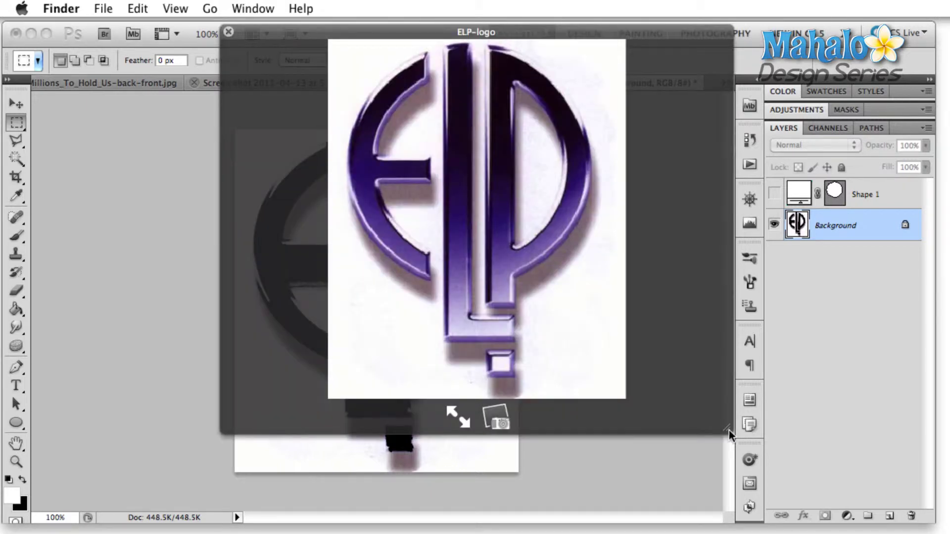
{"action": "key", "text": "Right"}
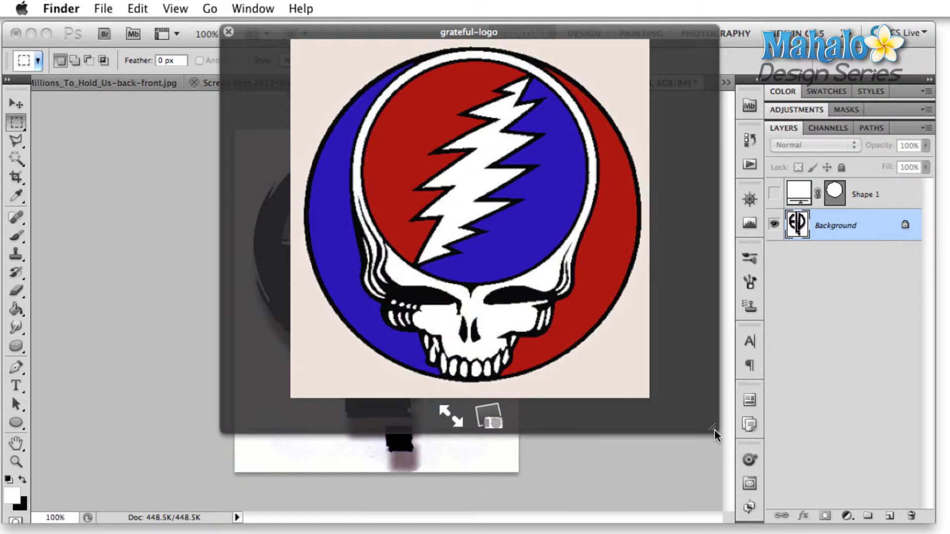
{"action": "key", "text": "Right"}
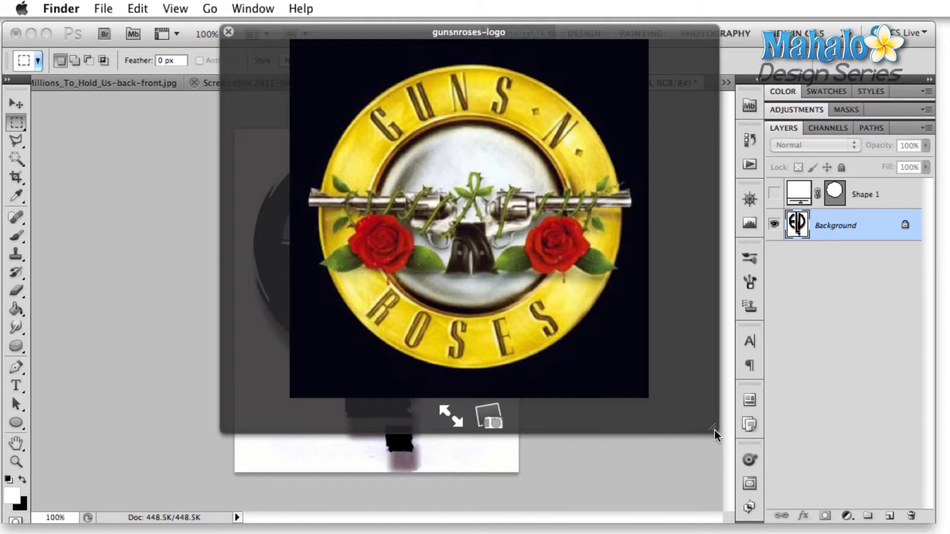
{"action": "key", "text": "Right"}
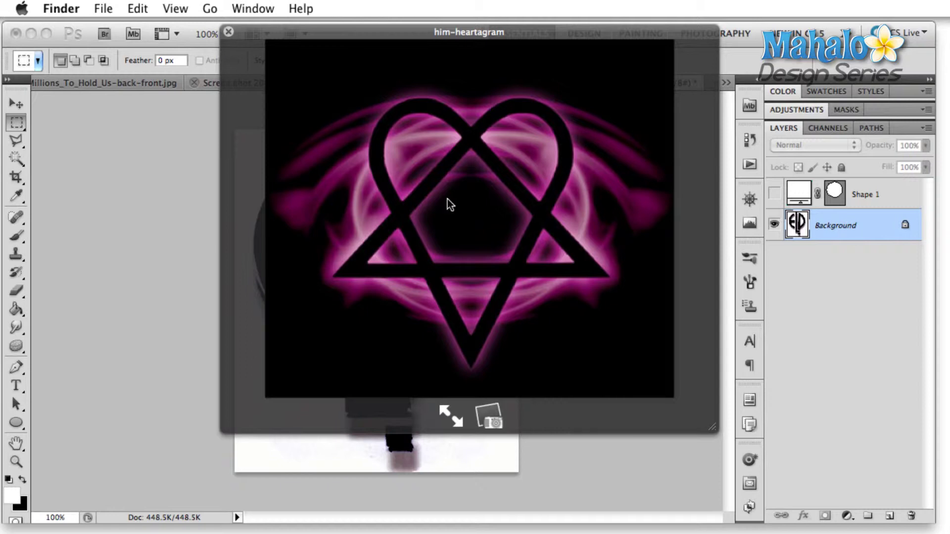
Step: Preview ironmaiden-logo, resize it and enlarge kiss-logo, then reach prince-lovesymbol
{"action": "key", "text": "Down"}
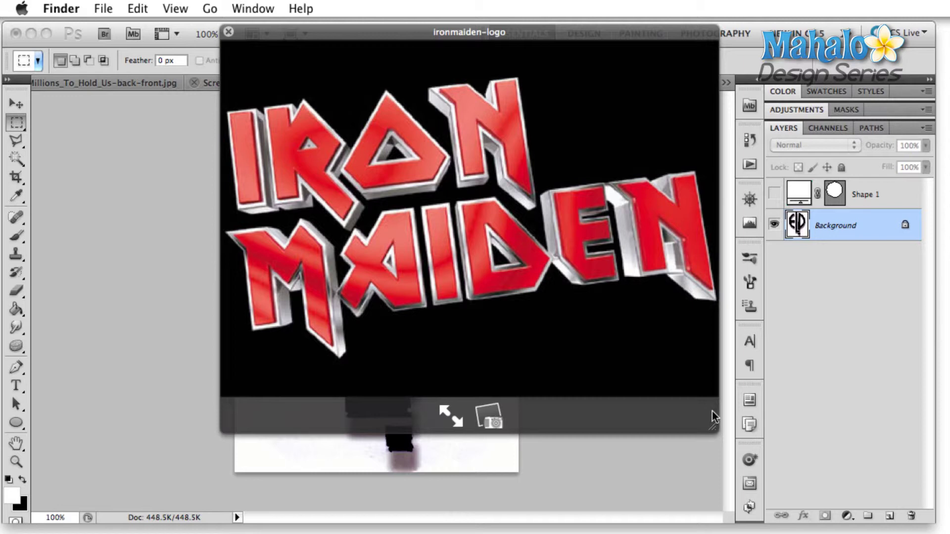
{"action": "left_click_drag", "start_coordinate": [714, 429], "coordinate": [473, 238]}
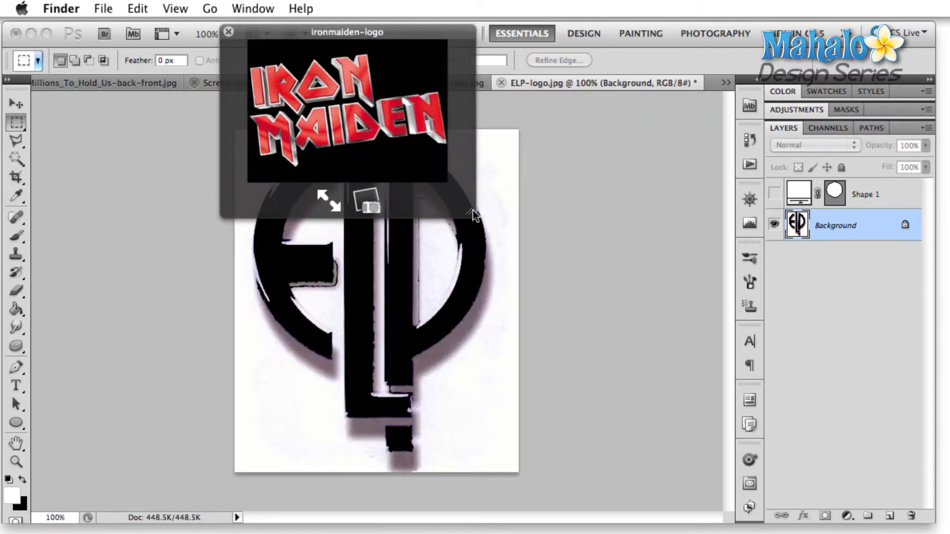
{"action": "mouse_move", "coordinate": [472, 215]}
{"action": "left_mouse_down"}
{"action": "mouse_move", "coordinate": [637, 422]}
{"action": "mouse_move", "coordinate": [693, 451]}
{"action": "left_mouse_up"}
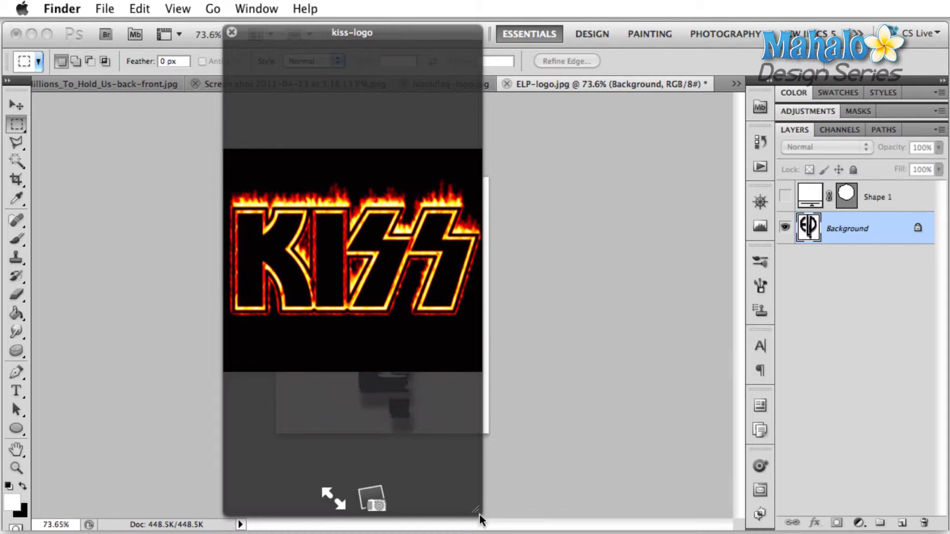
{"action": "left_click_drag", "start_coordinate": [479, 514], "coordinate": [687, 525]}
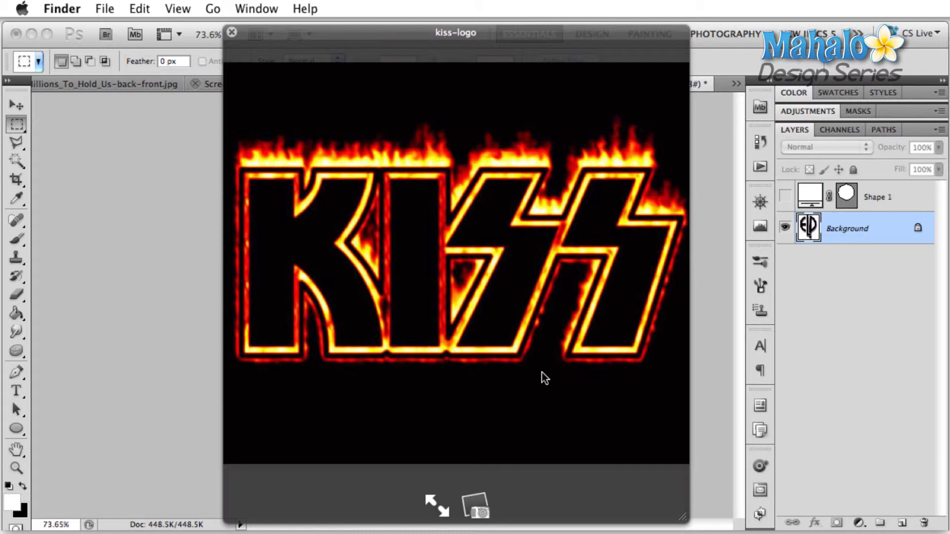
{"action": "key", "text": "Down"}
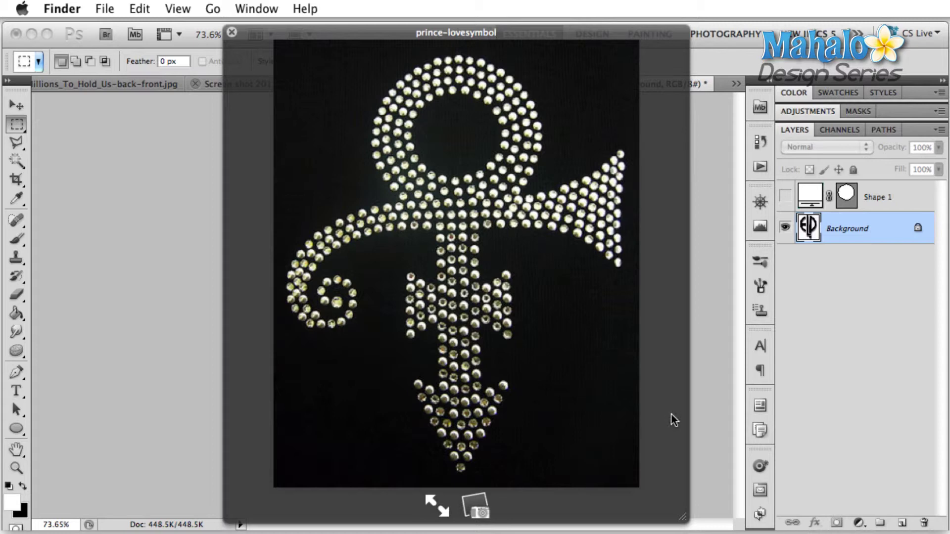
Step: Shrink the Prince preview, center it over the canvas, then show publicenemy-logo
{"action": "left_click_drag", "start_coordinate": [689, 506], "coordinate": [479, 216]}
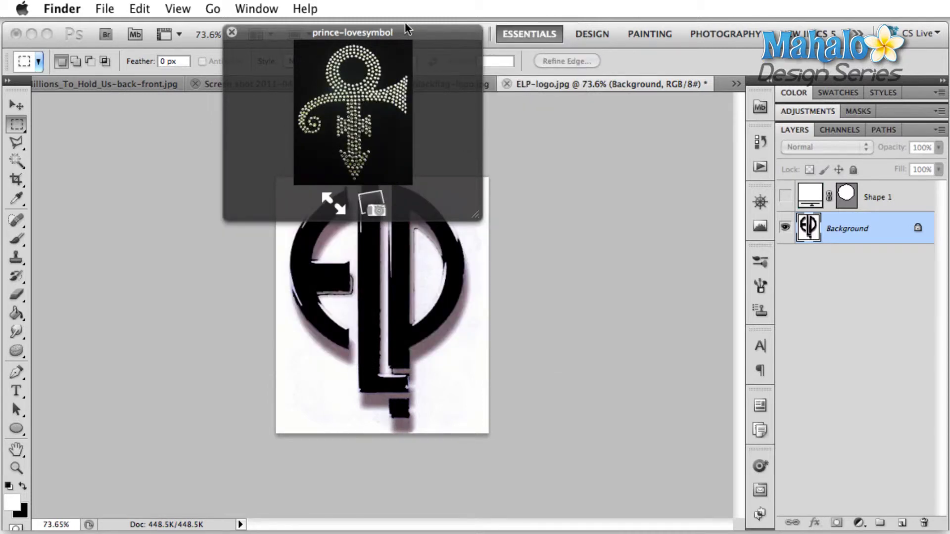
{"action": "mouse_move", "coordinate": [406, 29]}
{"action": "left_mouse_down"}
{"action": "mouse_move", "coordinate": [557, 148]}
{"action": "mouse_move", "coordinate": [544, 151]}
{"action": "left_mouse_up"}
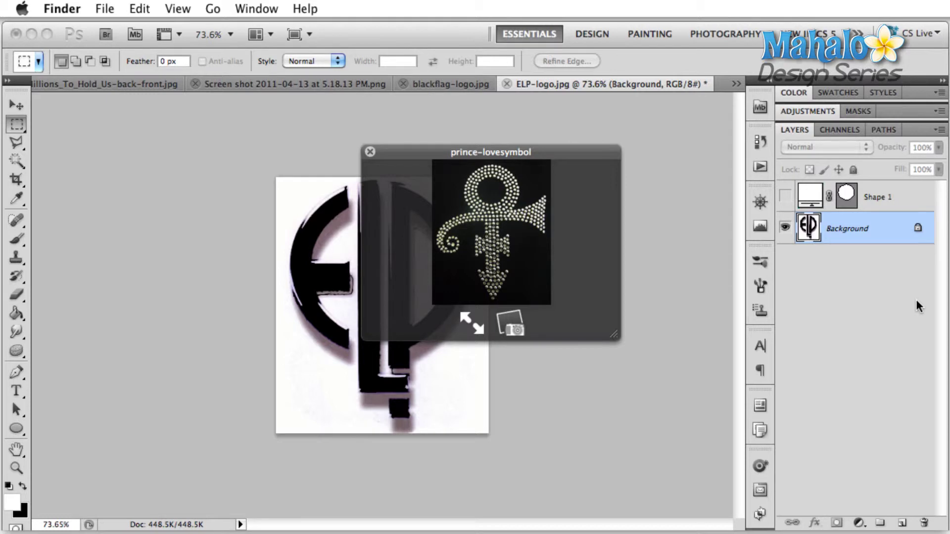
{"action": "key", "text": "Down"}
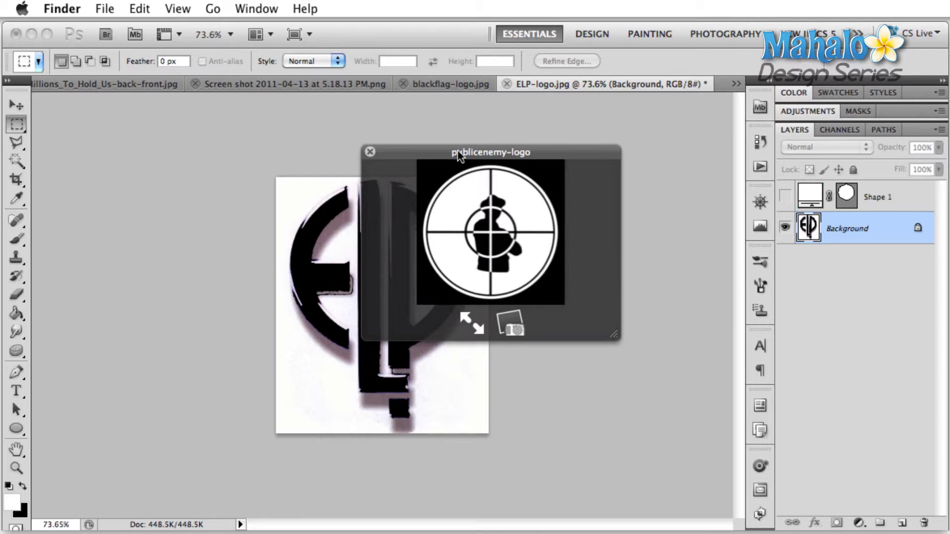
Step: Move the Public Enemy preview up and enlarge it, then show queensofspermage and radiohead-logo
{"action": "left_click_drag", "start_coordinate": [457, 154], "coordinate": [372, 27]}
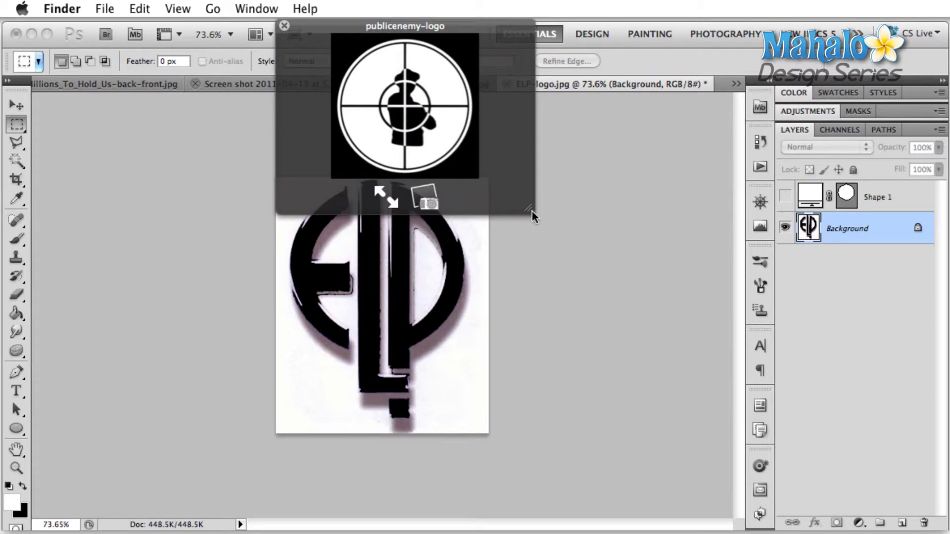
{"action": "left_click_drag", "start_coordinate": [532, 211], "coordinate": [703, 419]}
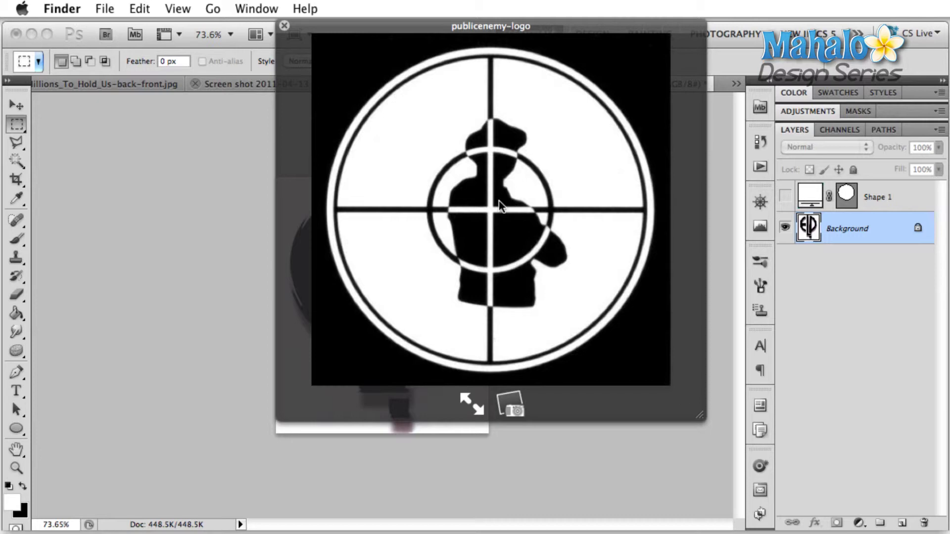
{"action": "key", "text": "Down"}
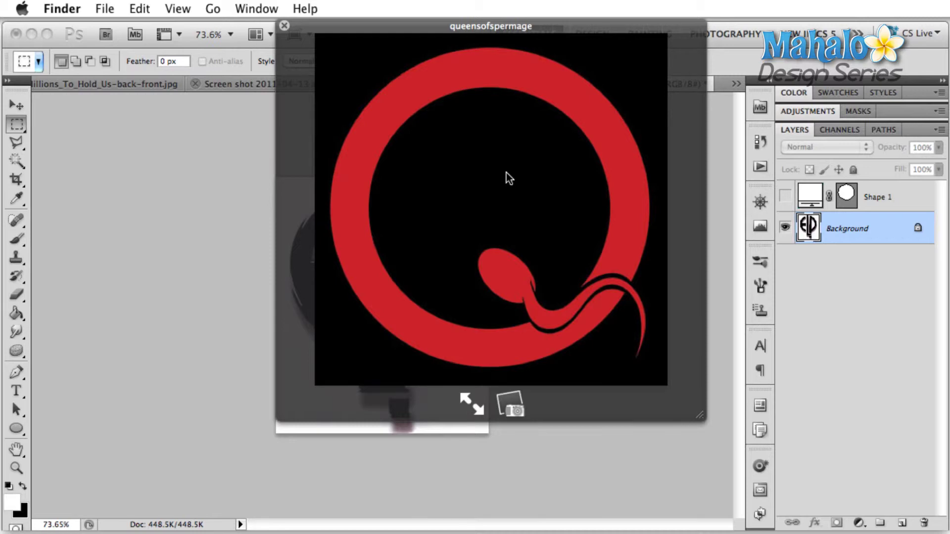
{"action": "key", "text": "Down"}
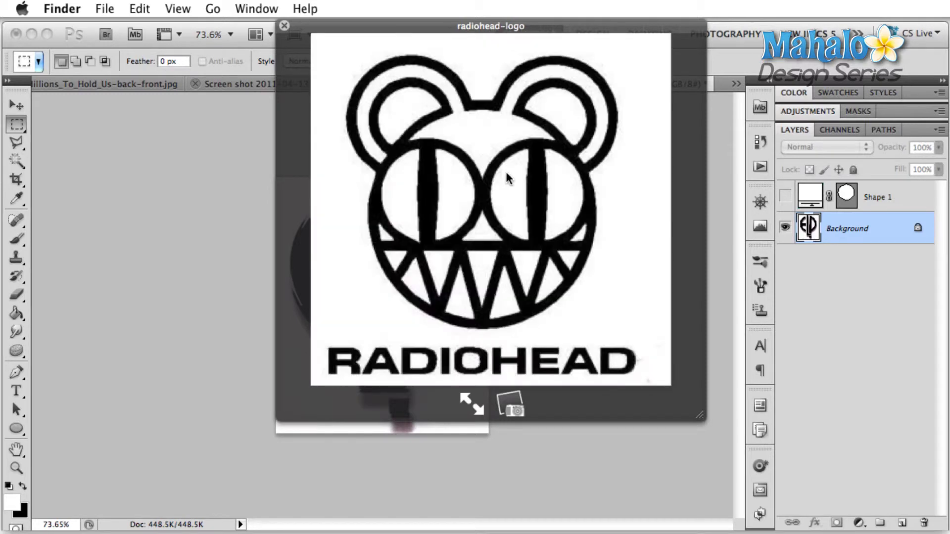
Step: Step through ramones-logo to the rolling-tongue logo in Quick Look
{"action": "key", "text": "Down"}
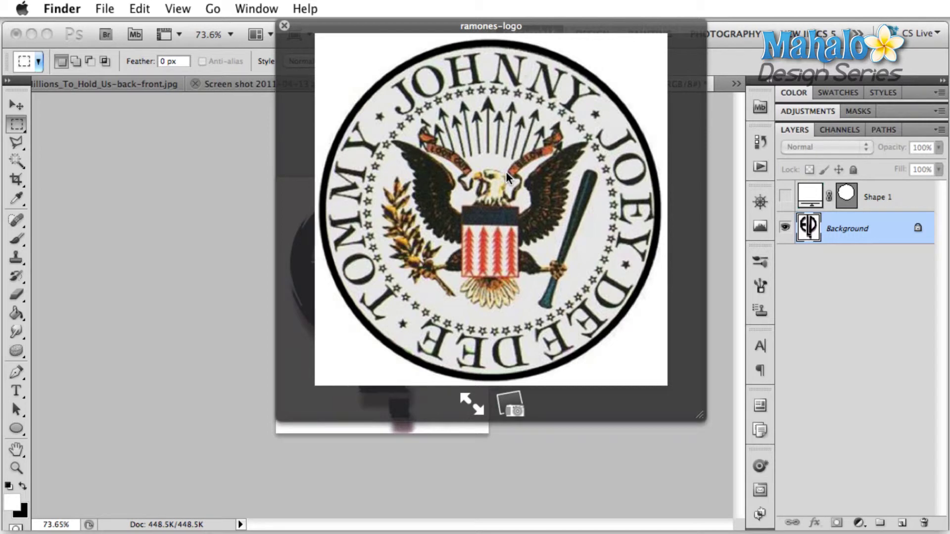
{"action": "key", "text": "Down"}
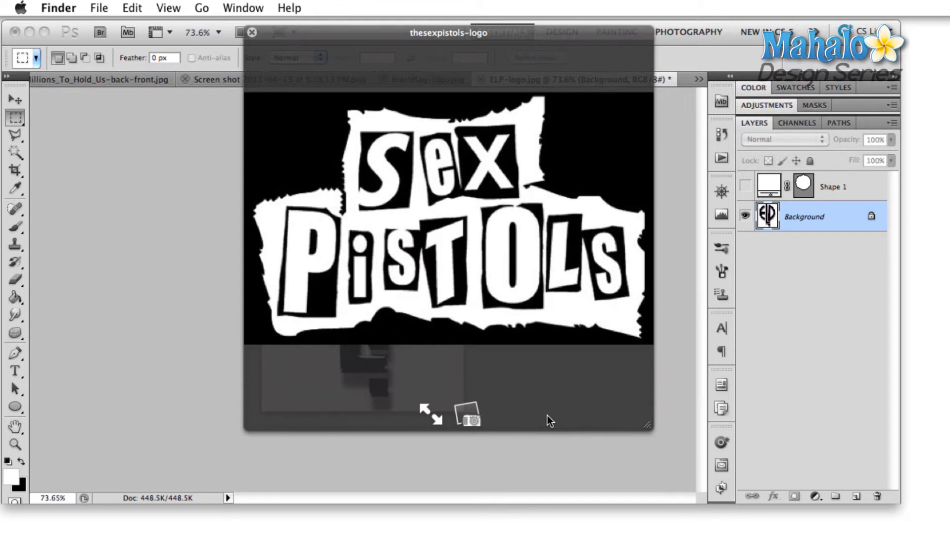
Step: Preview The Strokes, The Who, the wrench image and the Wu-Tang Clan logo in Quick Look
{"action": "key", "text": "Down"}
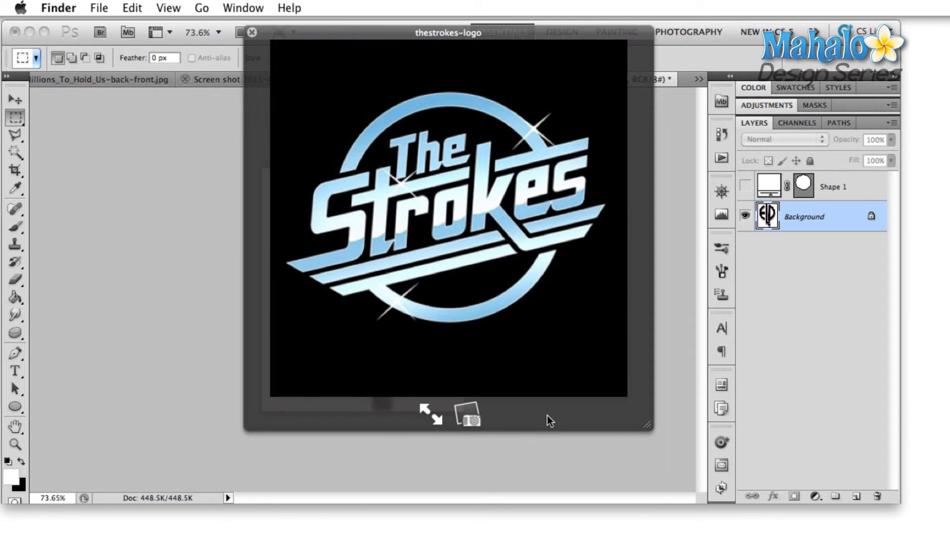
{"action": "key", "text": "Right"}
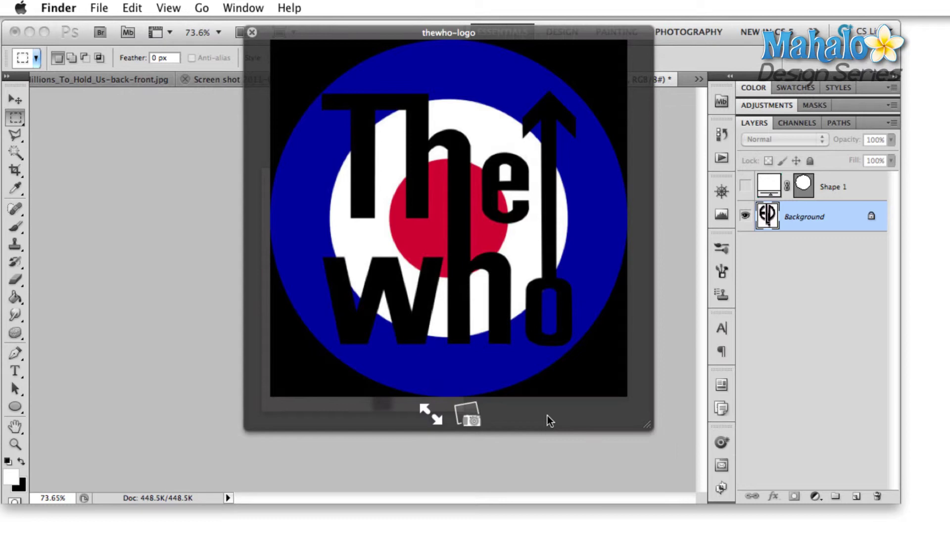
{"action": "key", "text": "Right"}
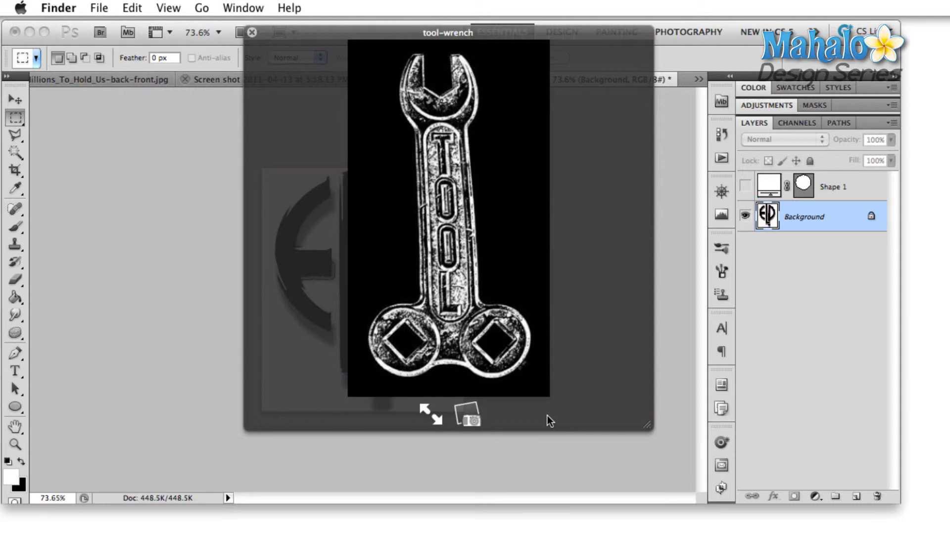
{"action": "key", "text": "Right"}
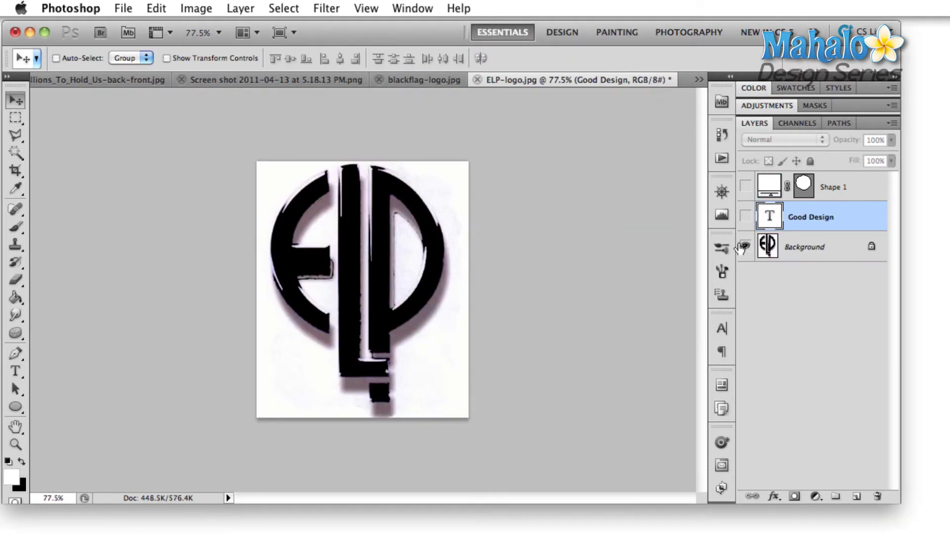
Step: Hide the ELP background layer, show the Good Design text in black, and commit it
{"action": "left_click", "coordinate": [745, 247]}
{"action": "left_click", "coordinate": [745, 217]}
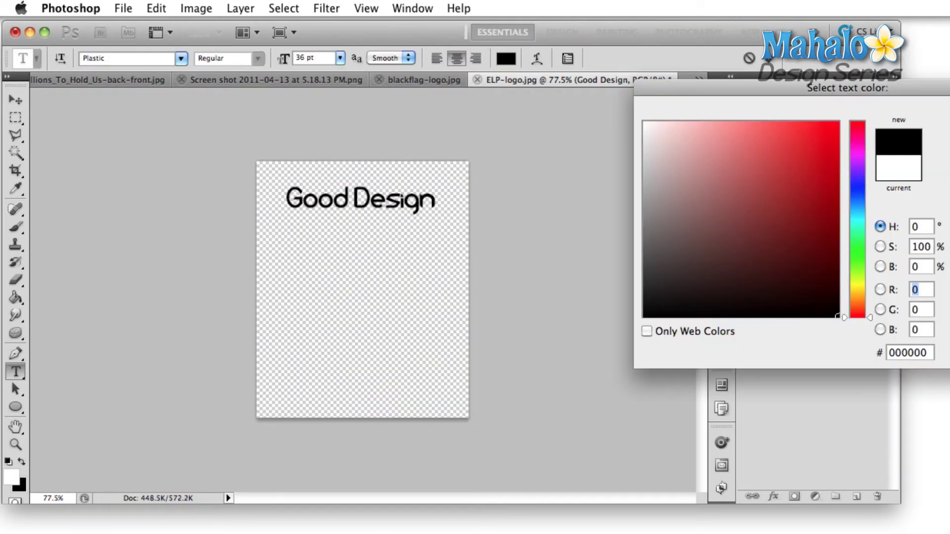
{"action": "key", "text": "Return"}
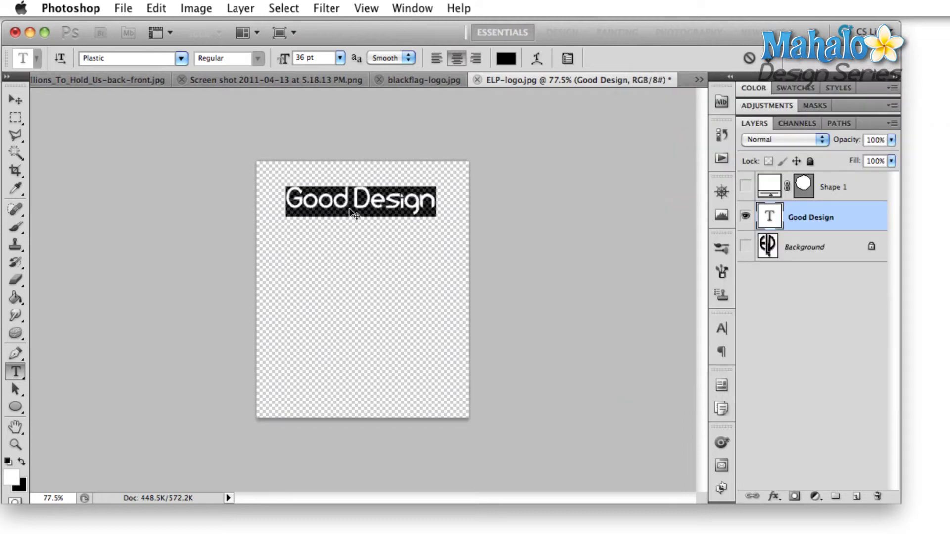
{"action": "left_click", "coordinate": [12, 99]}
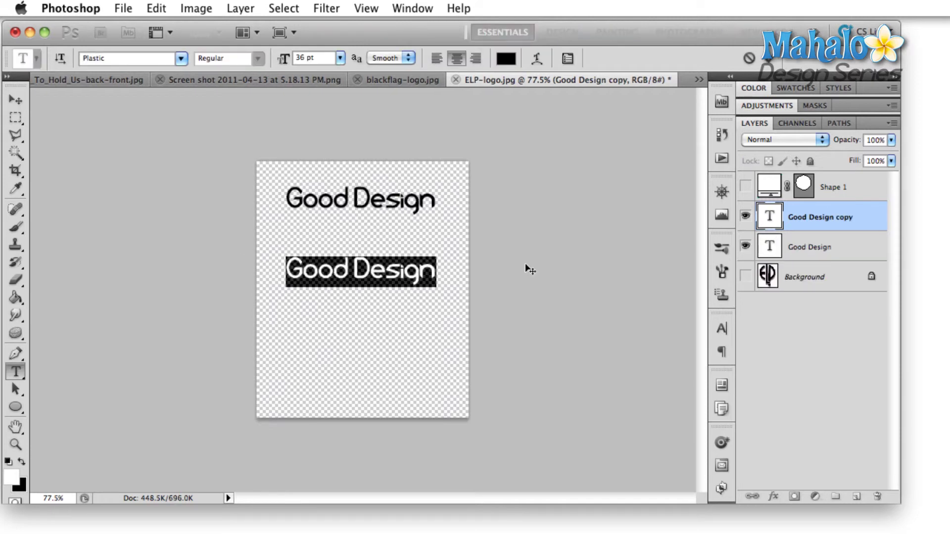
{"action": "type", "text": "Mu"}
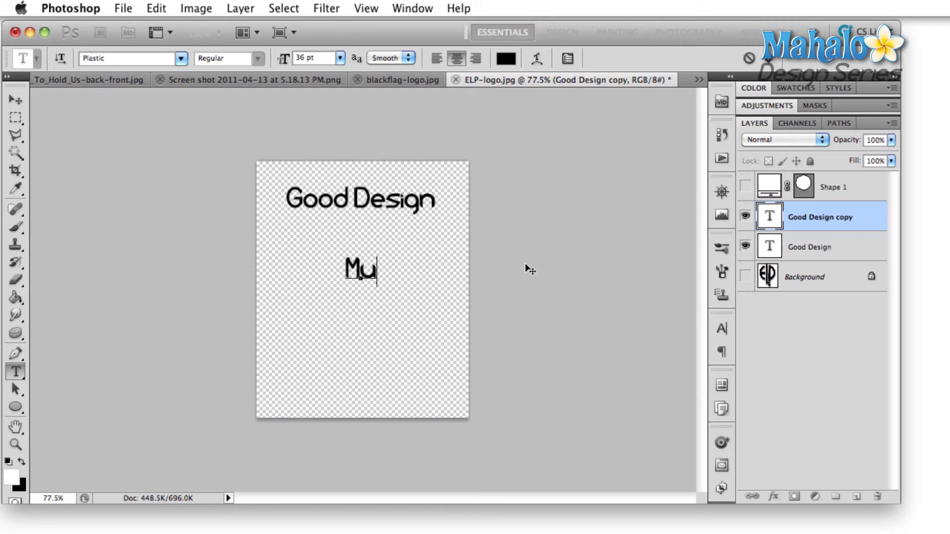
{"action": "type", "text": "ltifucn"}
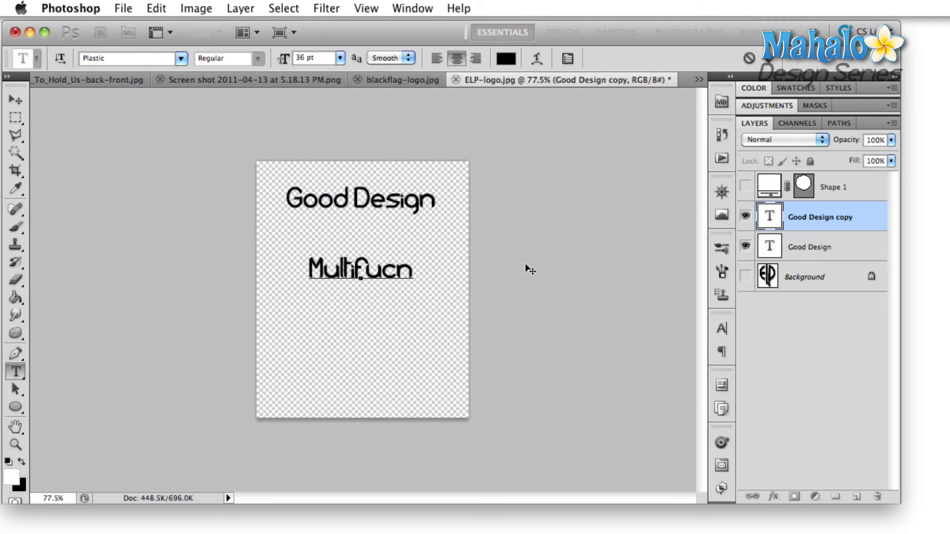
Step: Fix the Multifunctionality spelling, commit the DISTINCT line, and drag the GZA/Genius cover into Photoshop
{"action": "key", "text": "BackSpace"}
{"action": "key", "text": "BackSpace"}
{"action": "type", "text": "nctionality"}
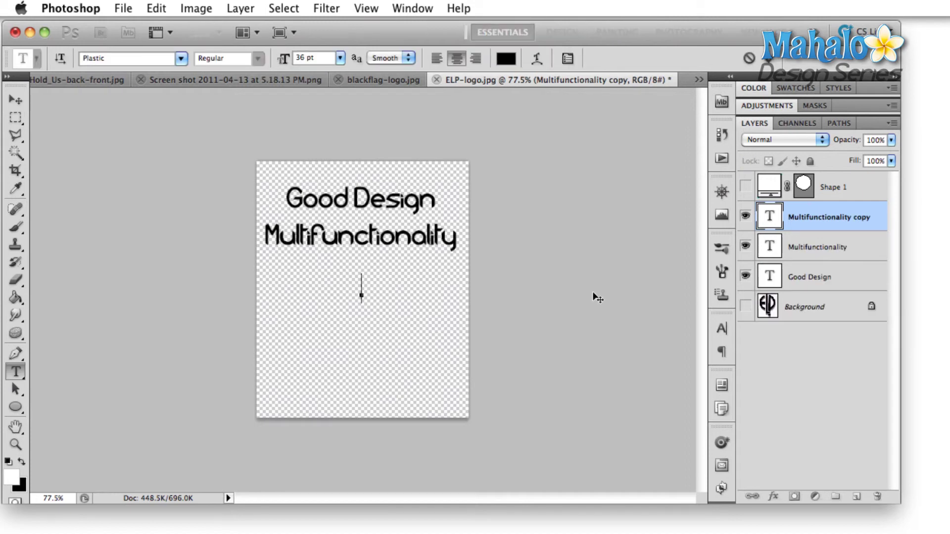
{"action": "type", "text": "DISTIN"}
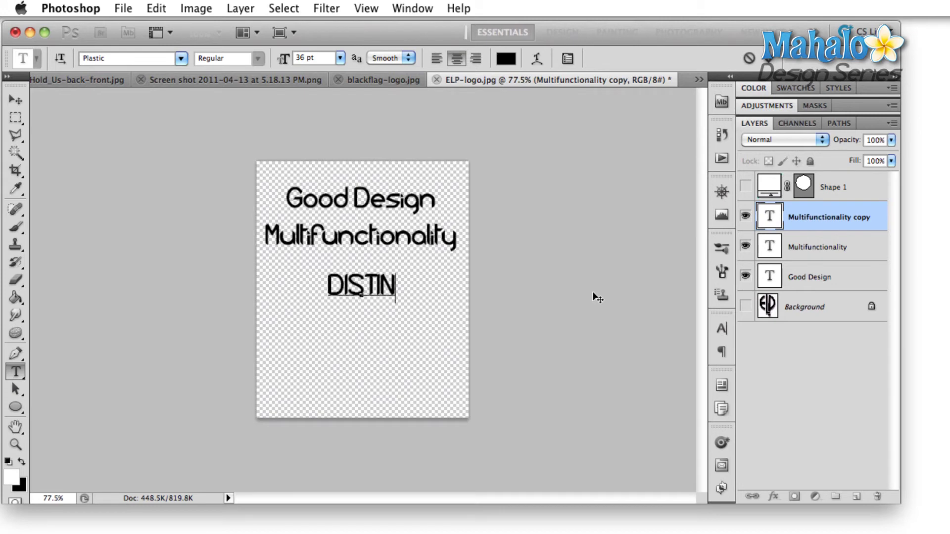
{"action": "type", "text": "CT"}
{"action": "key", "text": "super+Return"}
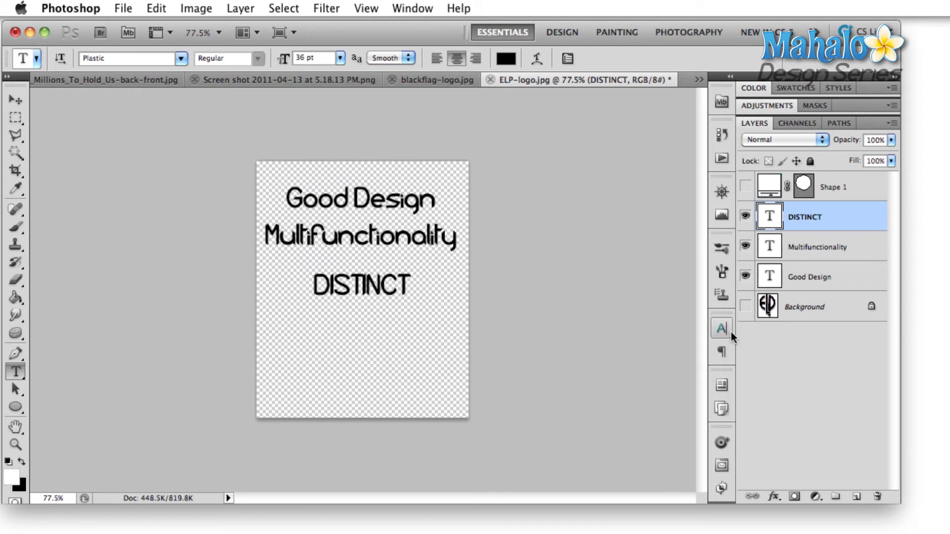
{"action": "key", "text": "super+Tab"}
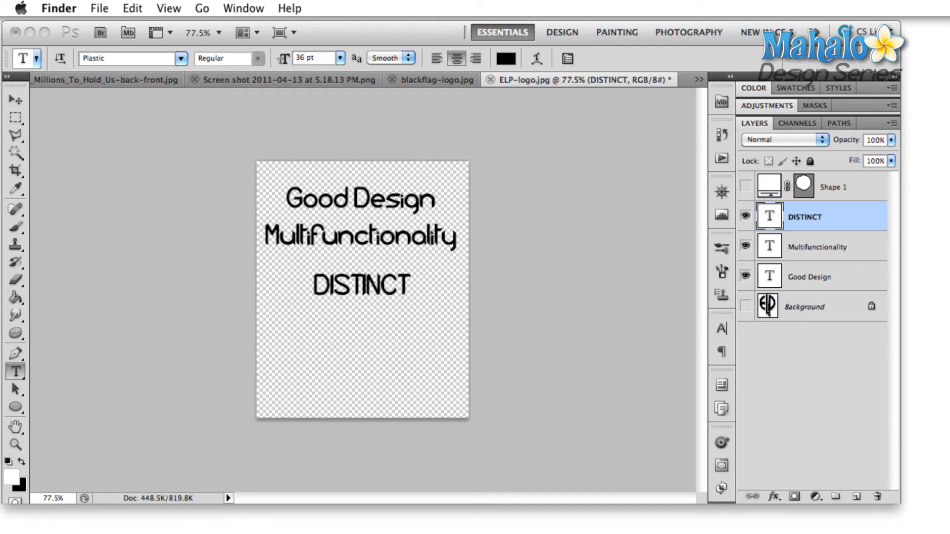
{"action": "mouse_move", "coordinate": [949, 152]}
{"action": "left_mouse_down"}
{"action": "mouse_move", "coordinate": [794, 151]}
{"action": "mouse_move", "coordinate": [689, 84]}
{"action": "left_mouse_up"}
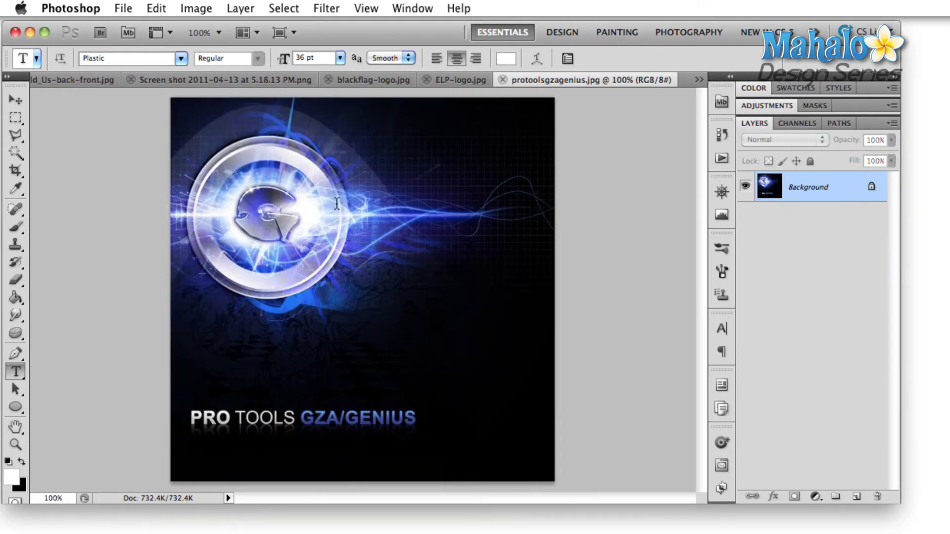
Step: Trace the G emblem on the GZA/Genius cover with a red brush
{"action": "key", "text": "v"}
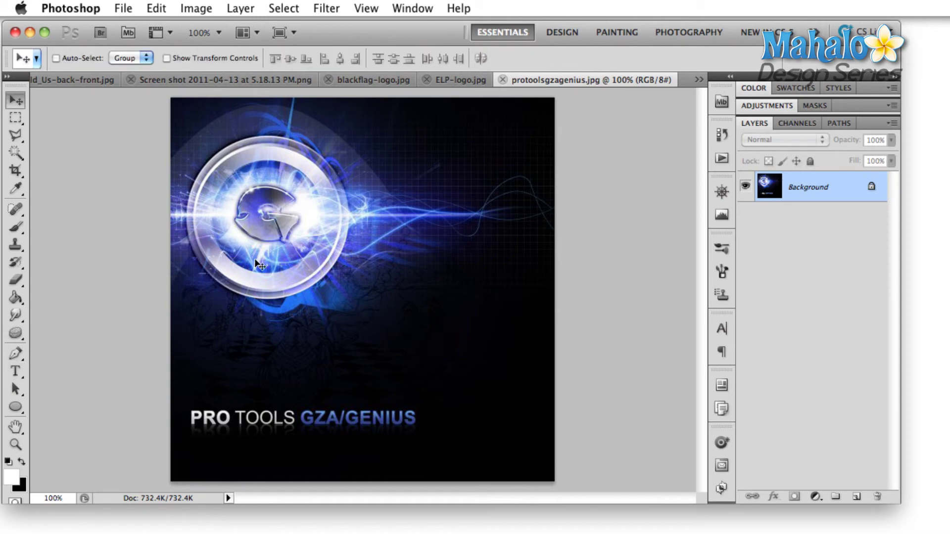
{"action": "key", "text": "b"}
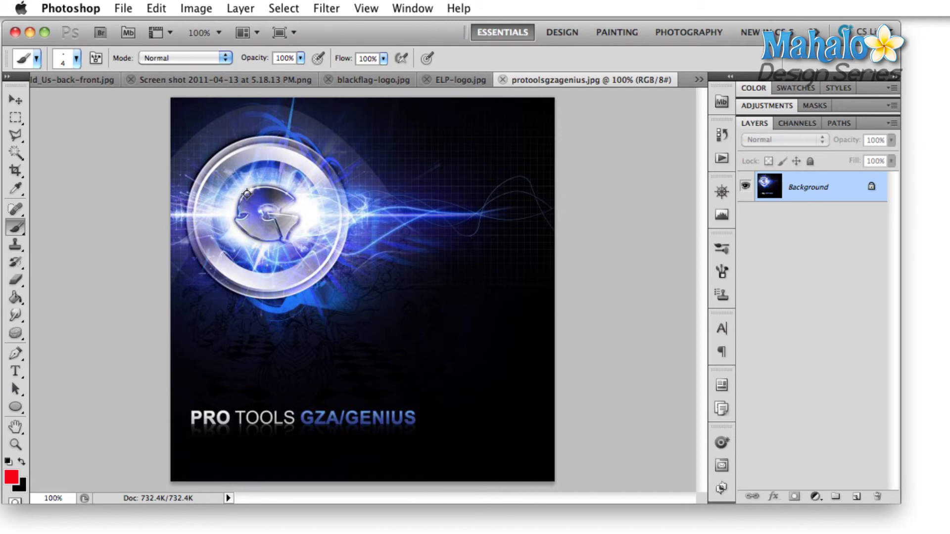
{"action": "scroll", "coordinate": [246, 193], "scroll_direction": "up", "scroll_amount": 5}
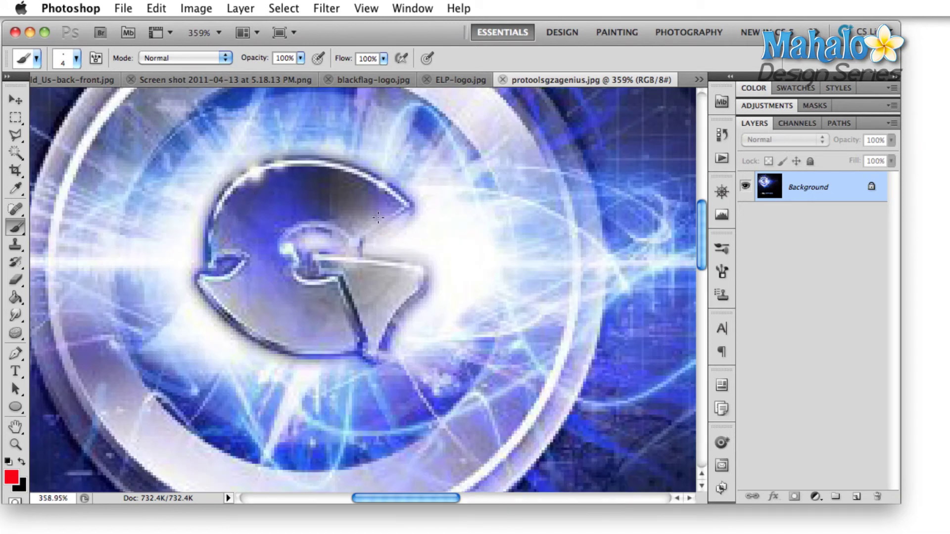
{"action": "mouse_move", "coordinate": [268, 215]}
{"action": "left_mouse_down"}
{"action": "mouse_move", "coordinate": [357, 320]}
{"action": "mouse_move", "coordinate": [337, 264]}
{"action": "mouse_move", "coordinate": [401, 276]}
{"action": "left_mouse_up"}
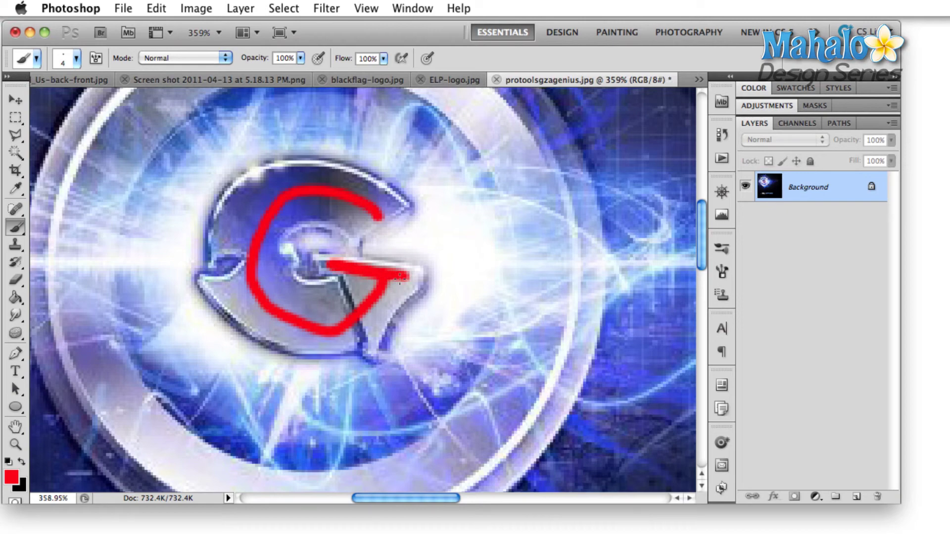
Step: Fit the cover in view, circle the GZA/GENIUS title in red, and close the cover image
{"action": "key", "text": "ctrl+0"}
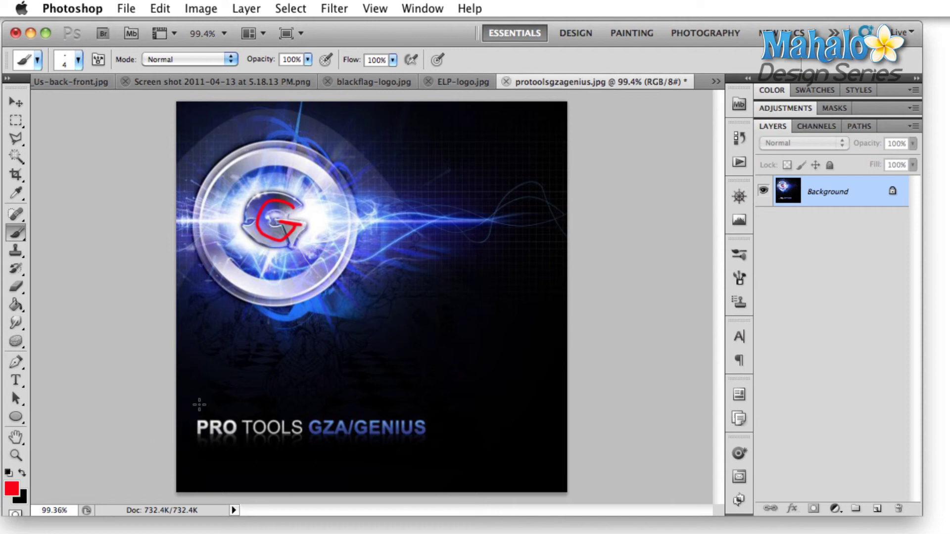
{"action": "left_click_drag", "start_coordinate": [321, 401], "coordinate": [416, 369]}
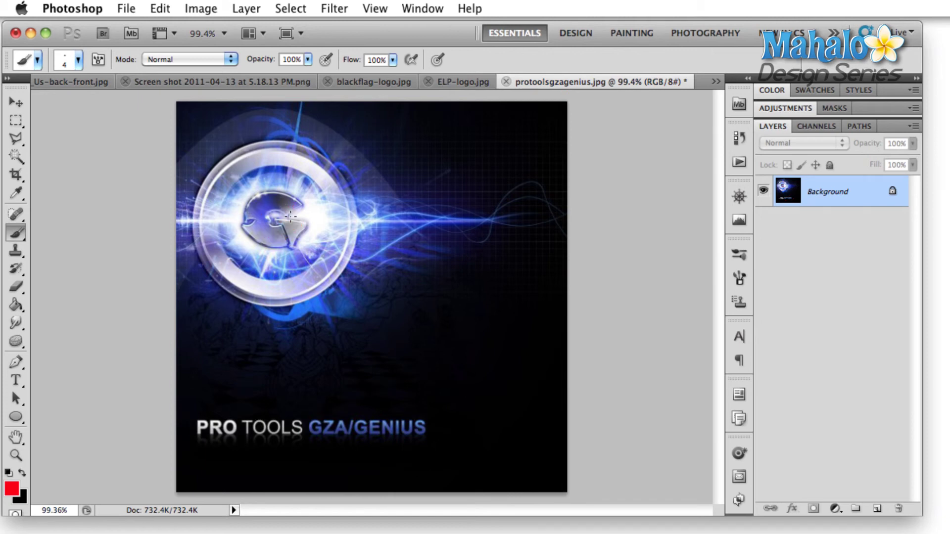
{"action": "key", "text": "super+w"}
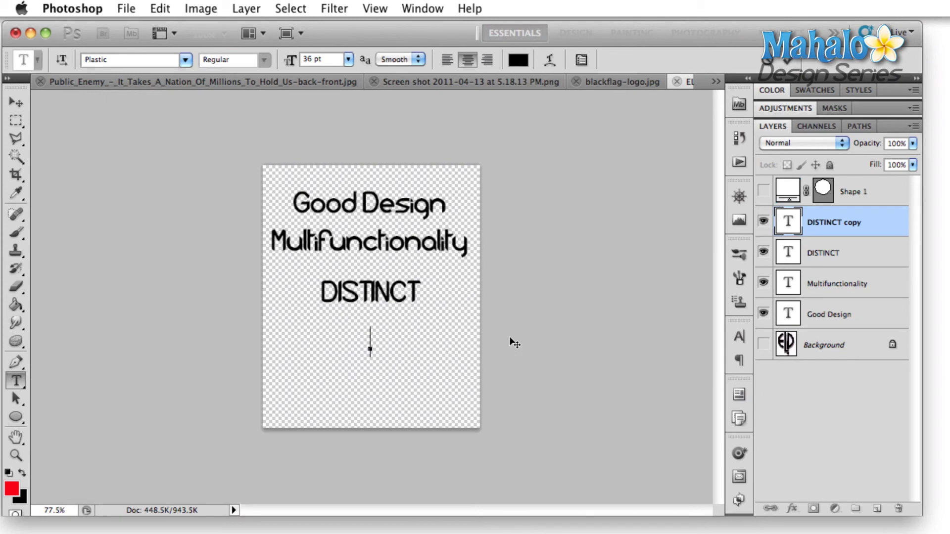